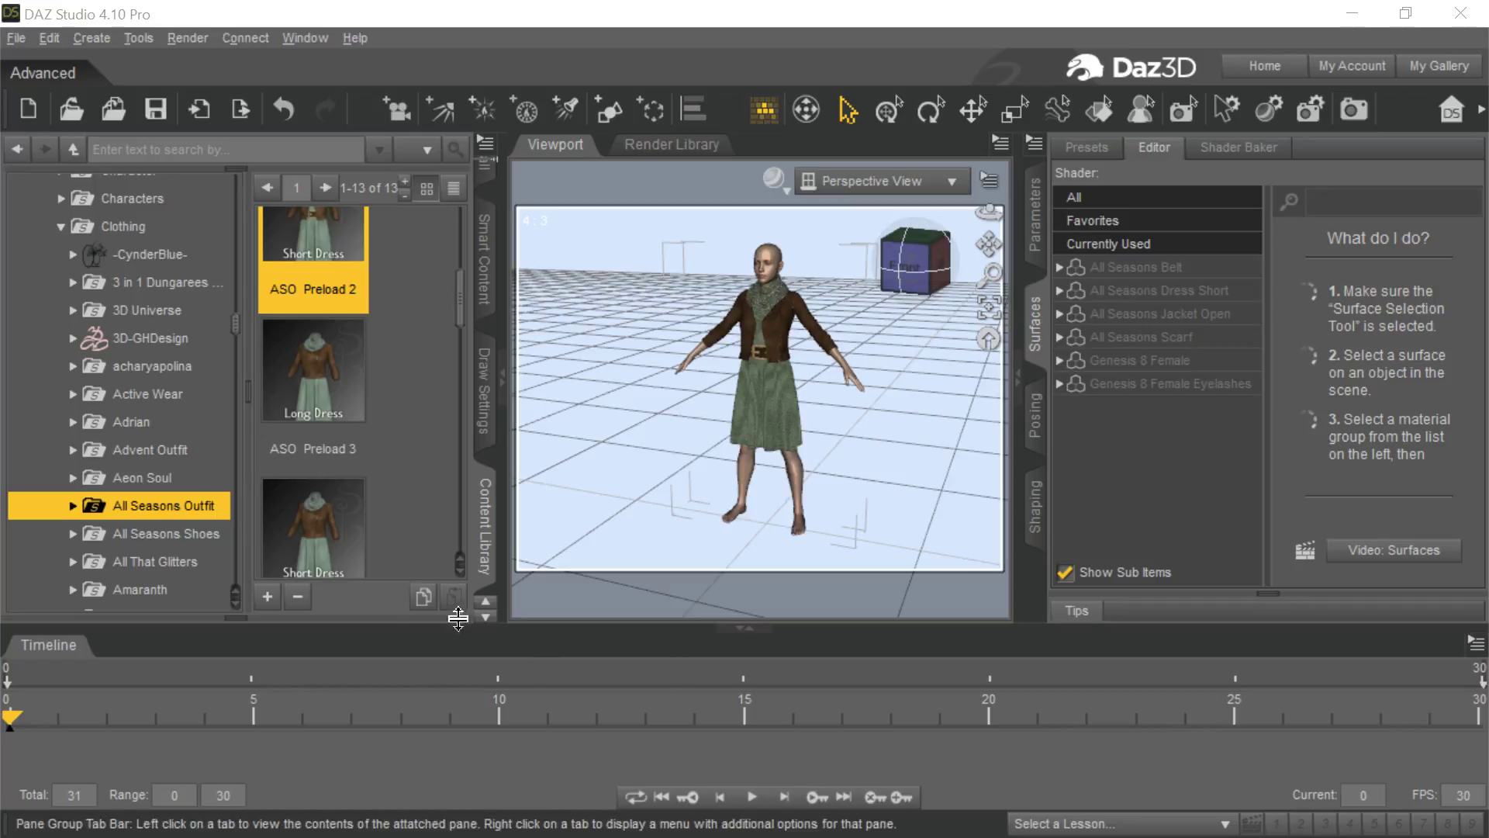
# - Browse the Genesis 8 Female content in the Content Library
pyautogui.scroll(2, 164, 399)
pyautogui.scroll(2, 167, 391)
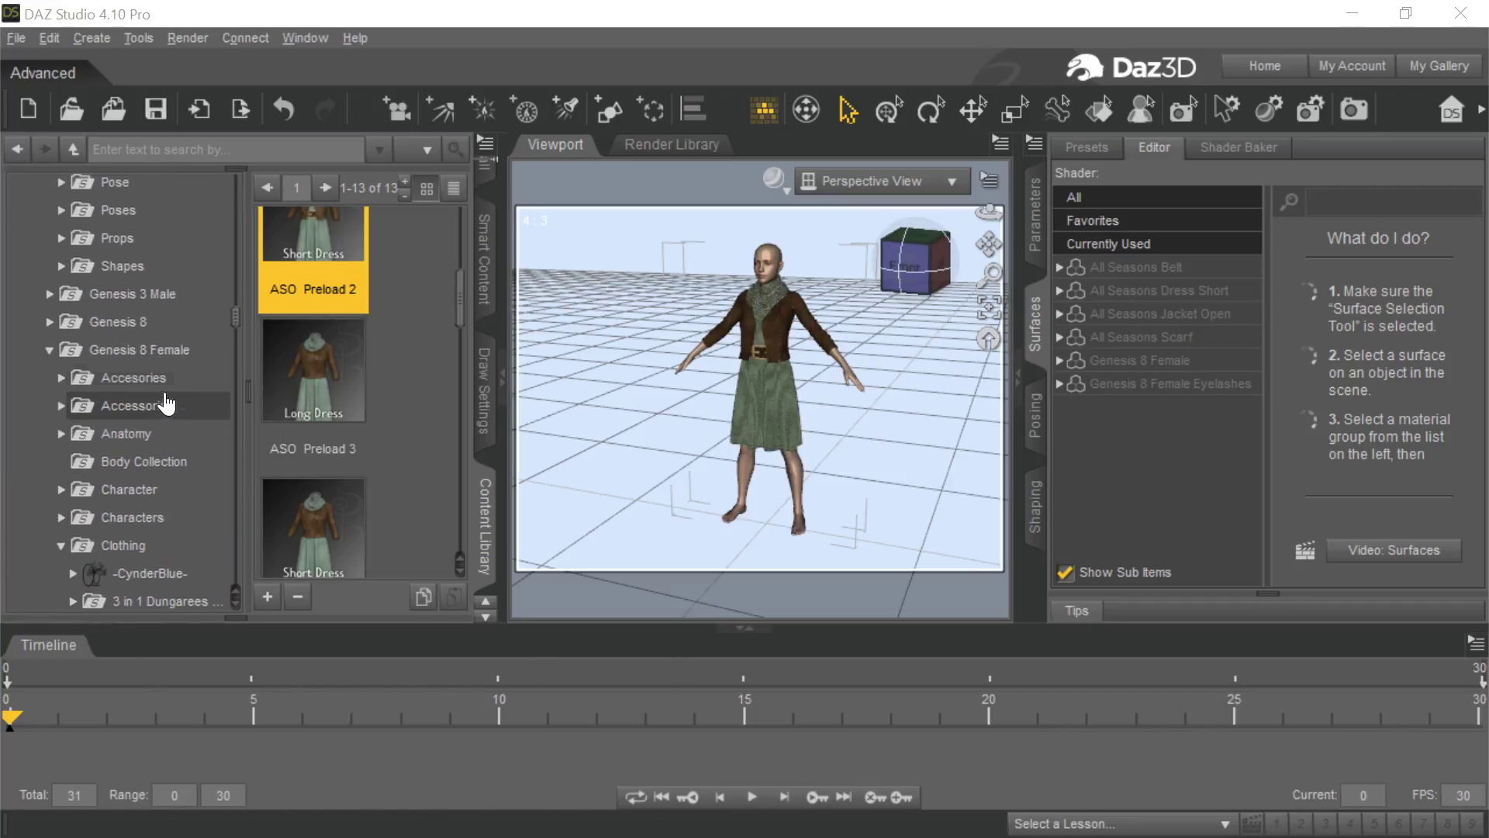
pyautogui.click(167, 351)
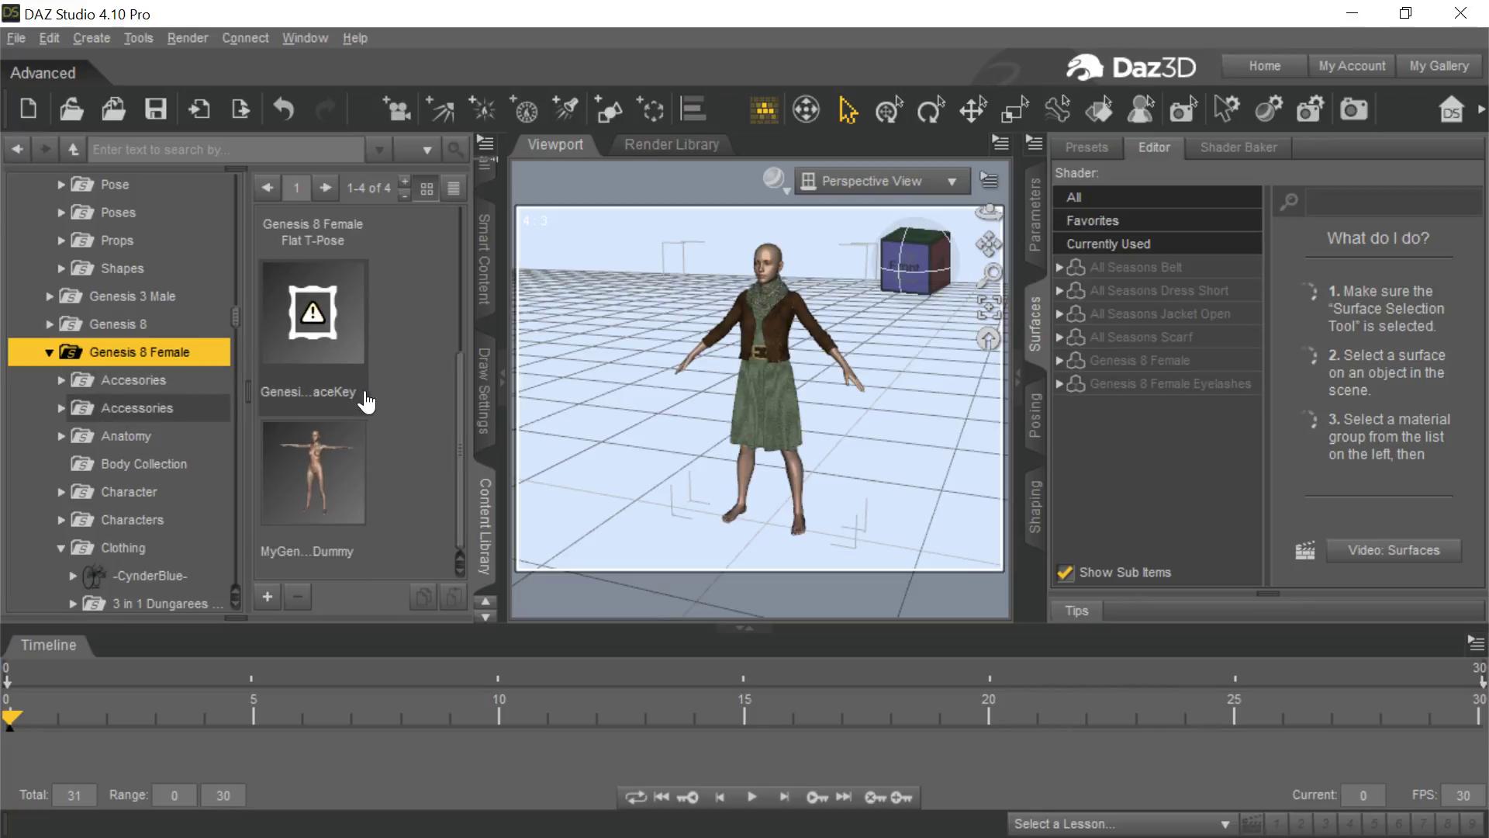
pyautogui.scroll(3, 380, 372)
pyautogui.scroll(-15, 161, 484)
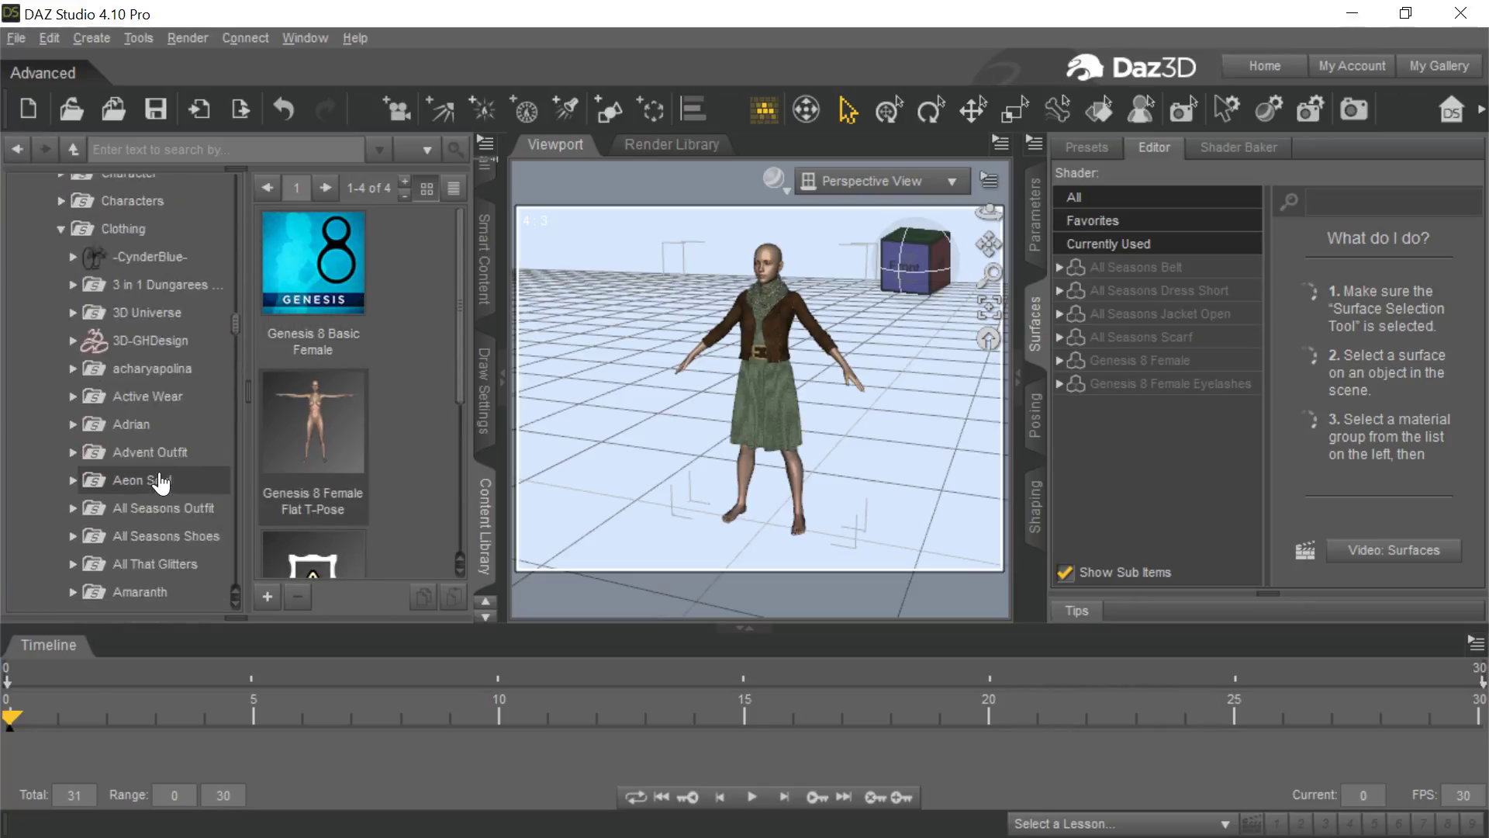
pyautogui.scroll(-15, 160, 484)
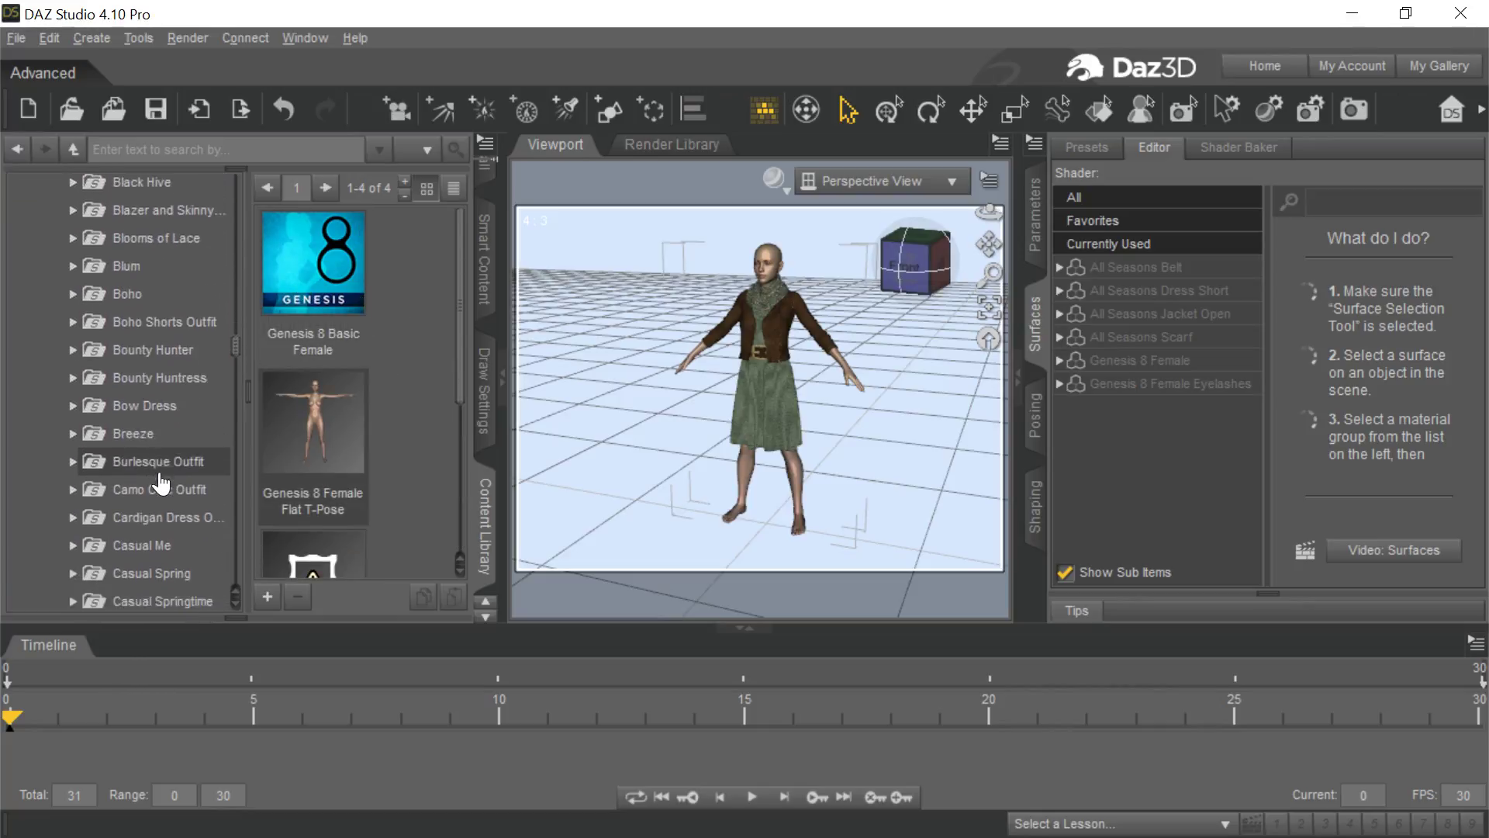
pyautogui.scroll(-12, 161, 484)
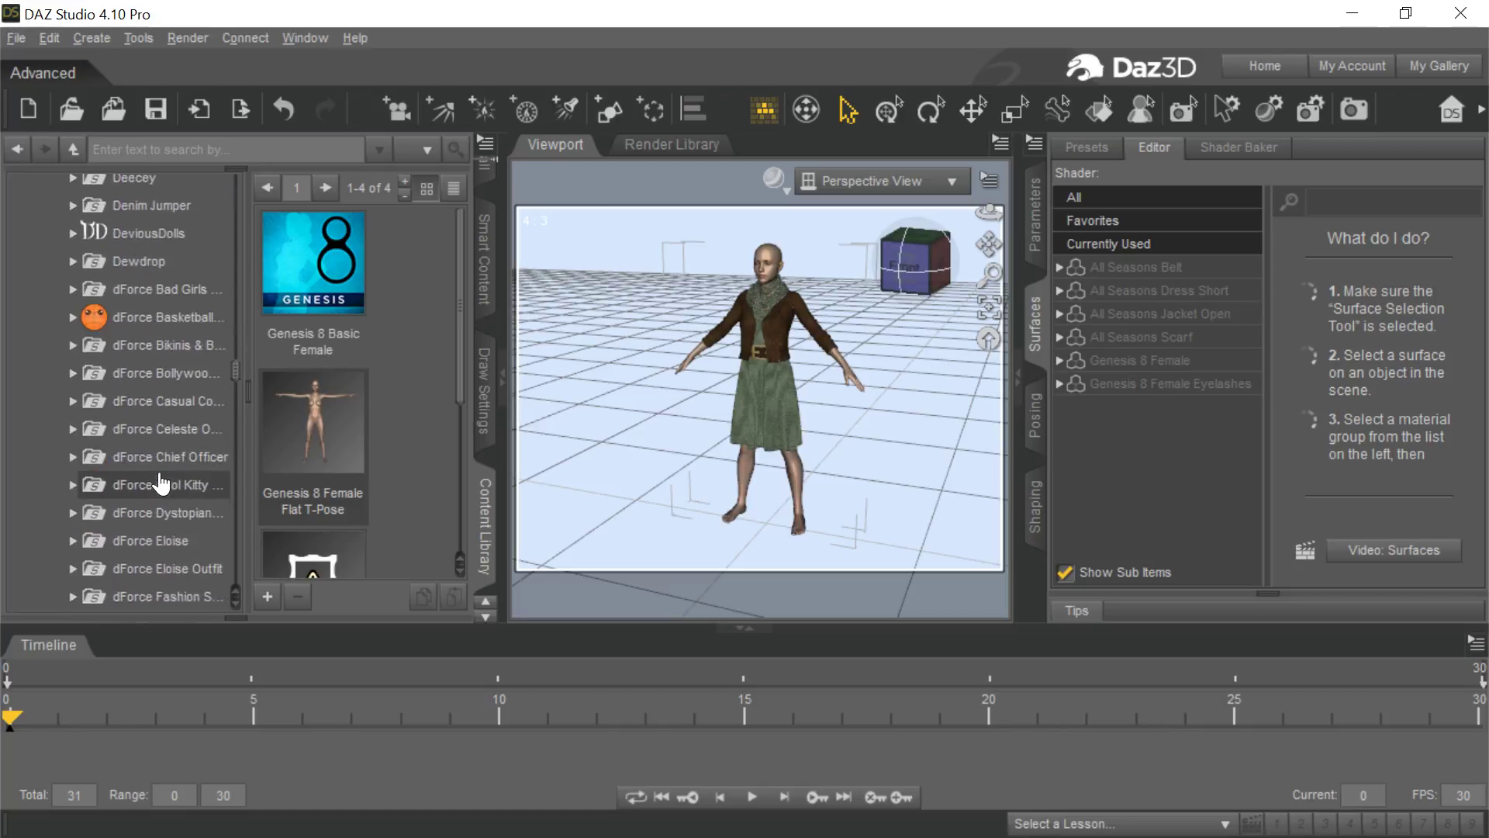
pyautogui.scroll(-10, 161, 484)
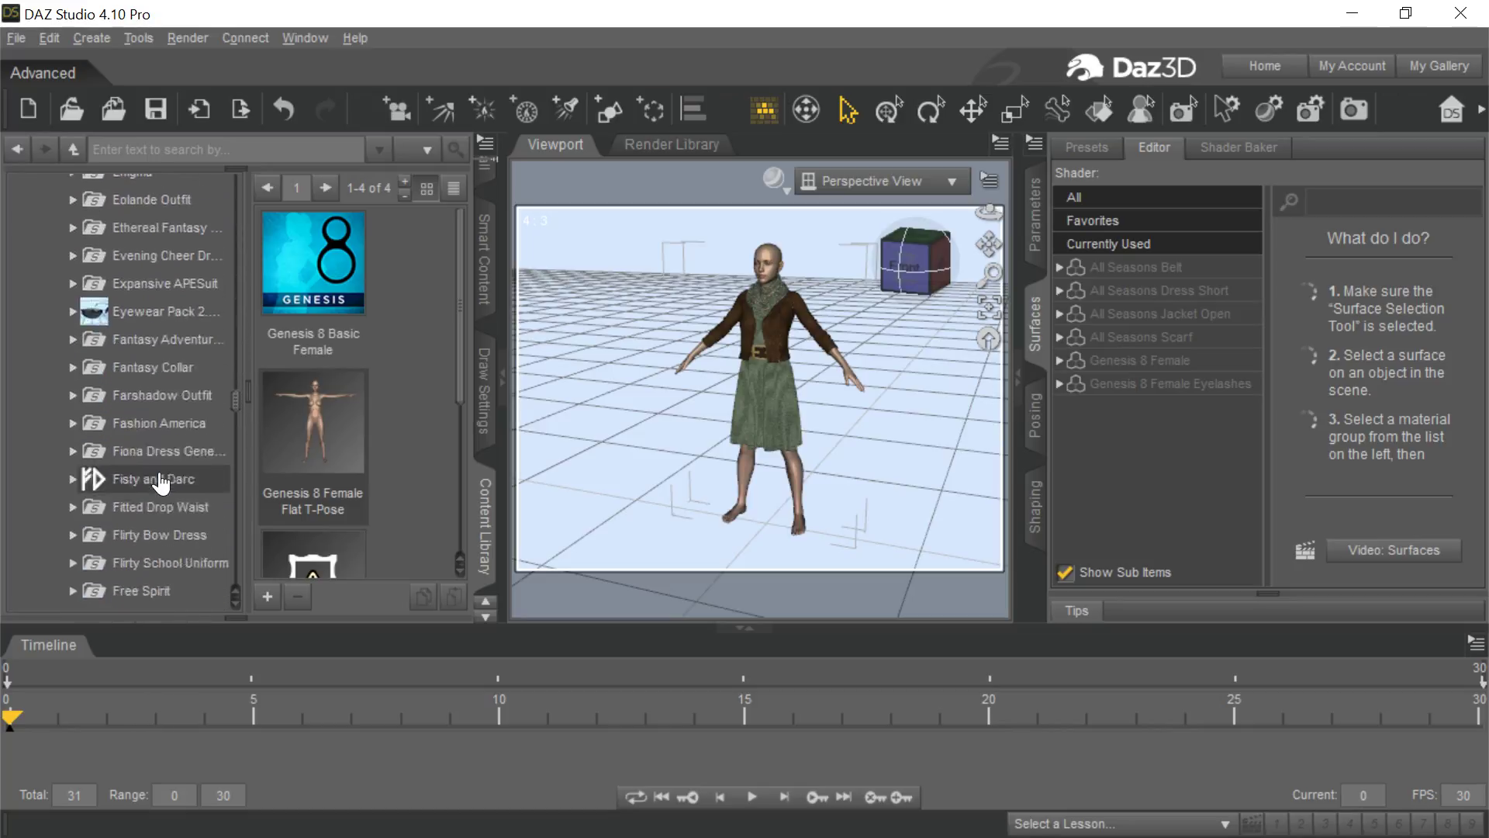
pyautogui.scroll(20, 162, 462)
pyautogui.scroll(20, 162, 461)
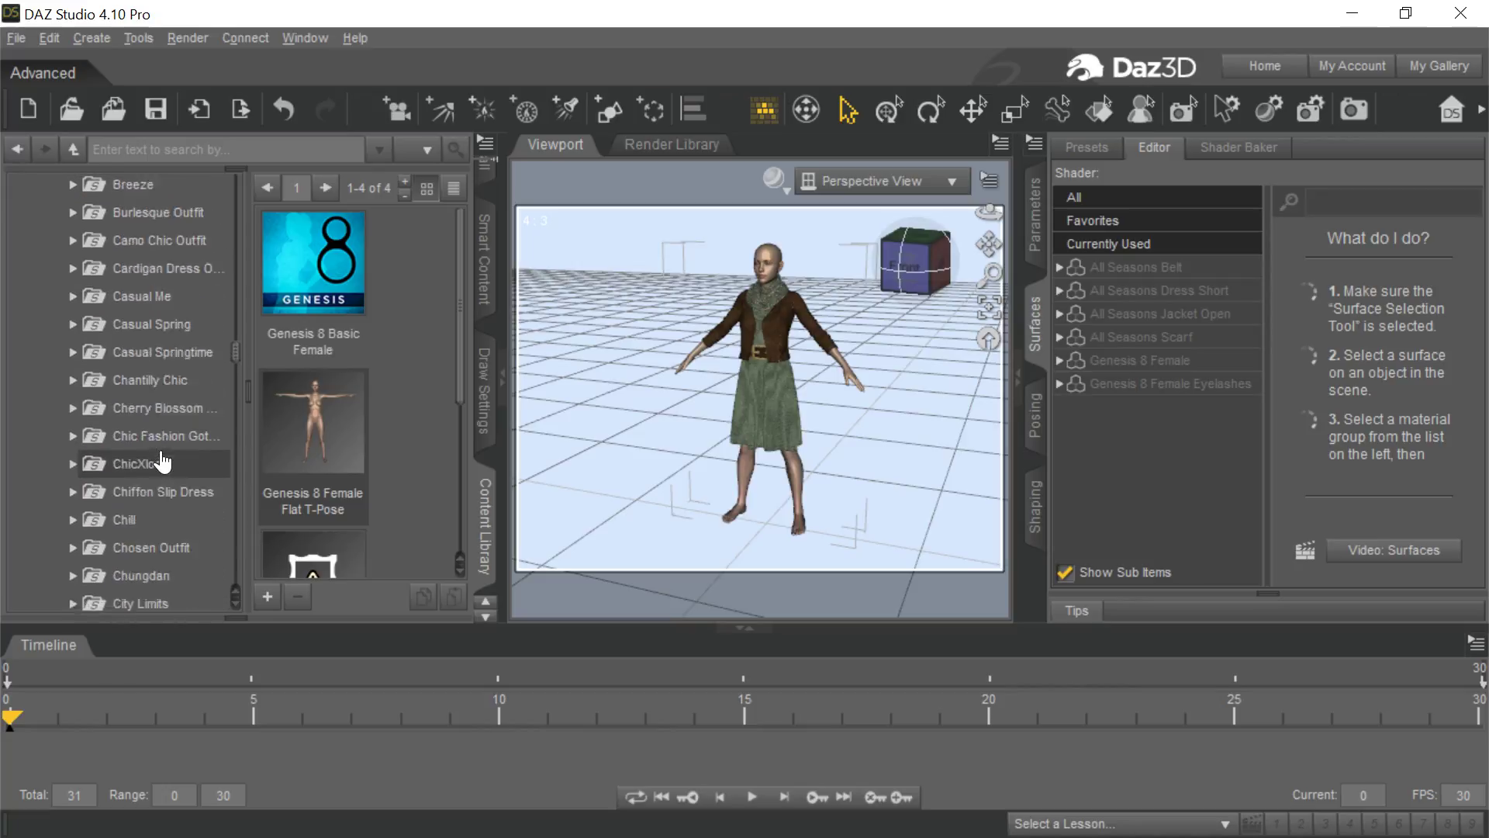
pyautogui.scroll(3, 165, 458)
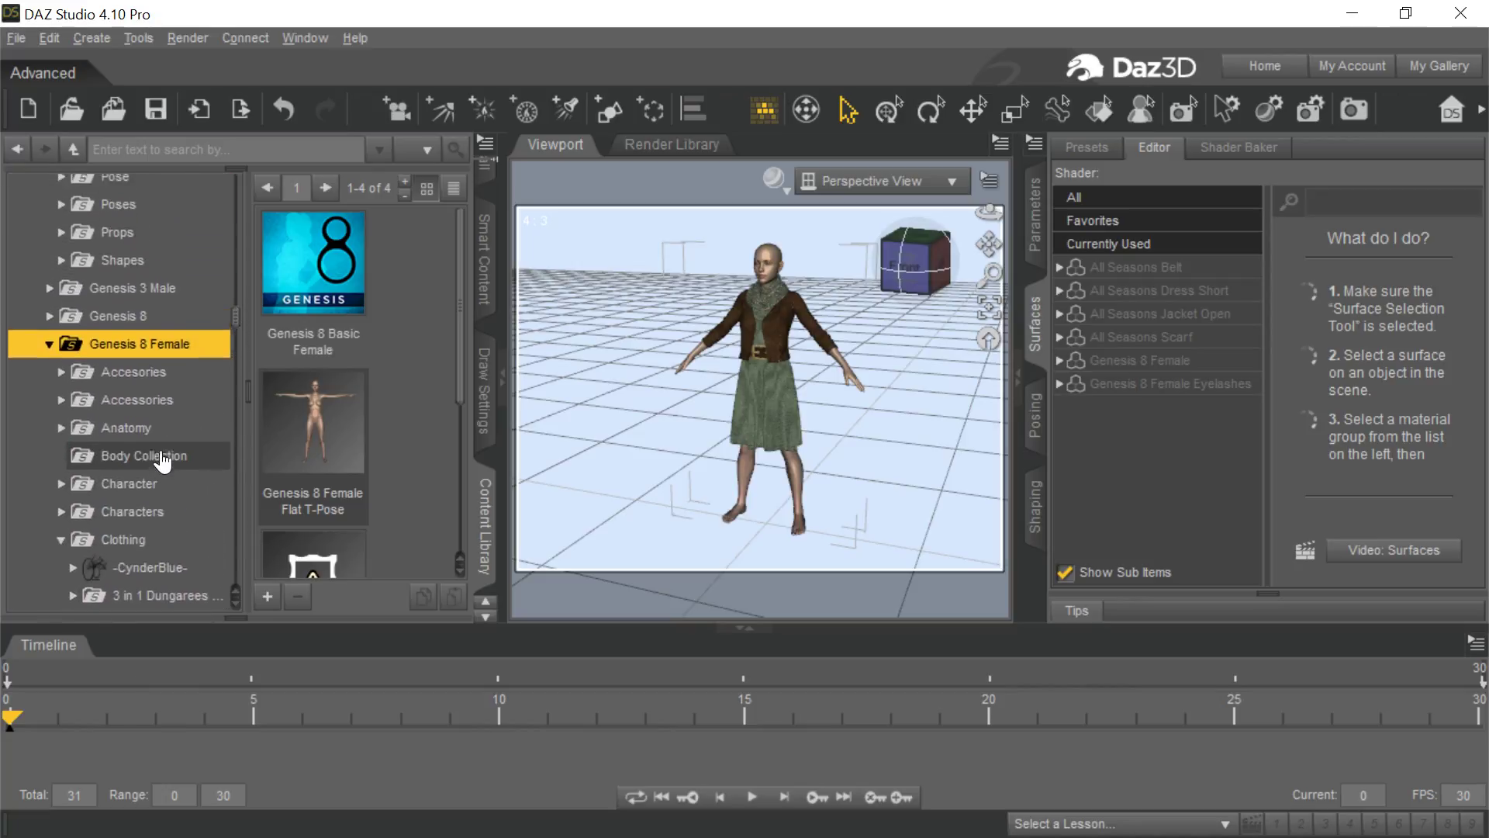
pyautogui.scroll(-2, 168, 543)
pyautogui.scroll(-2, 167, 547)
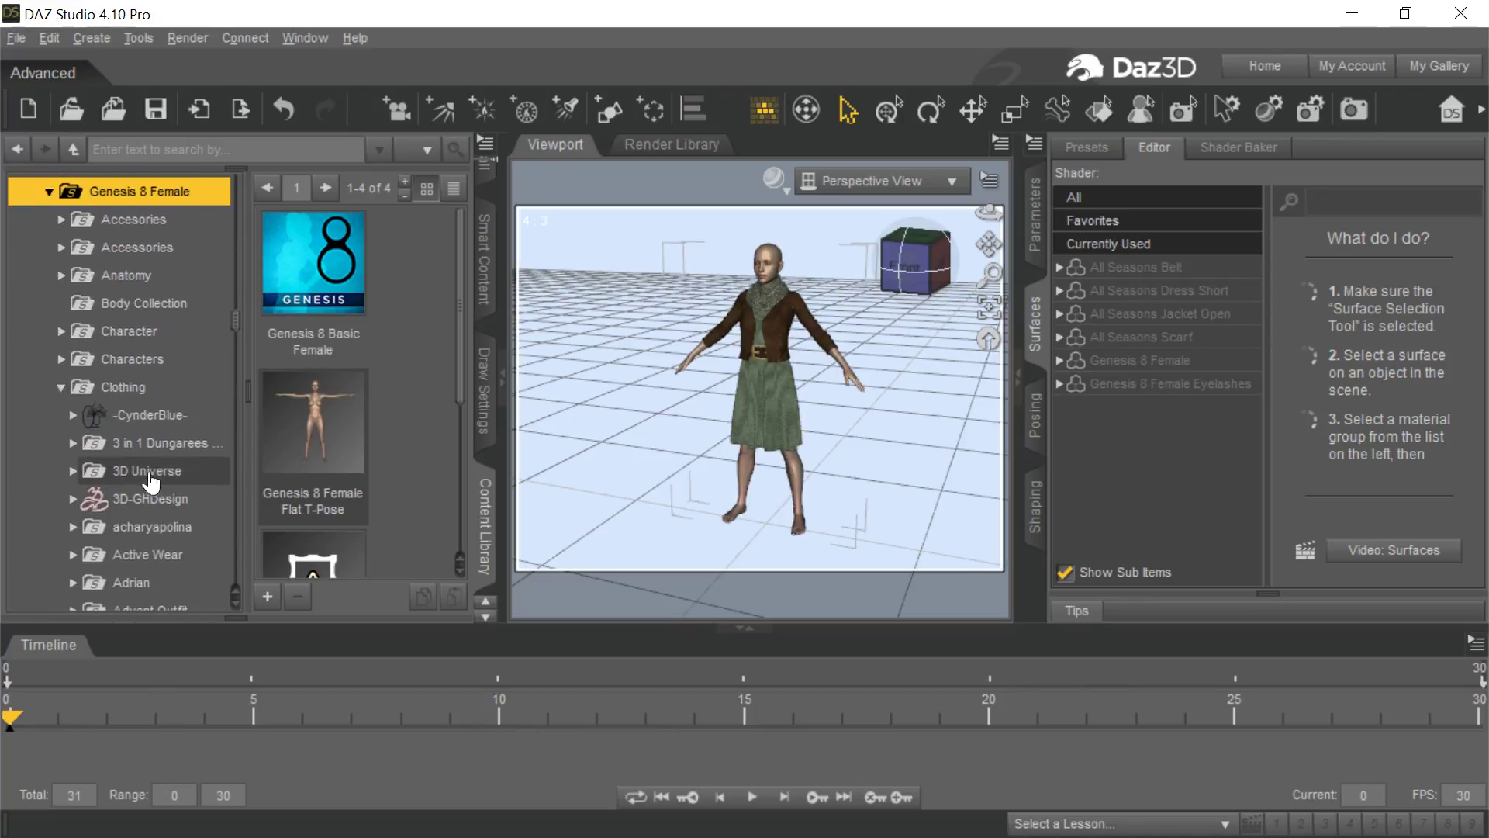
# - Show the All Seasons Outfit items in the Genesis 8 Female clothing folder
pyautogui.click(166, 388)
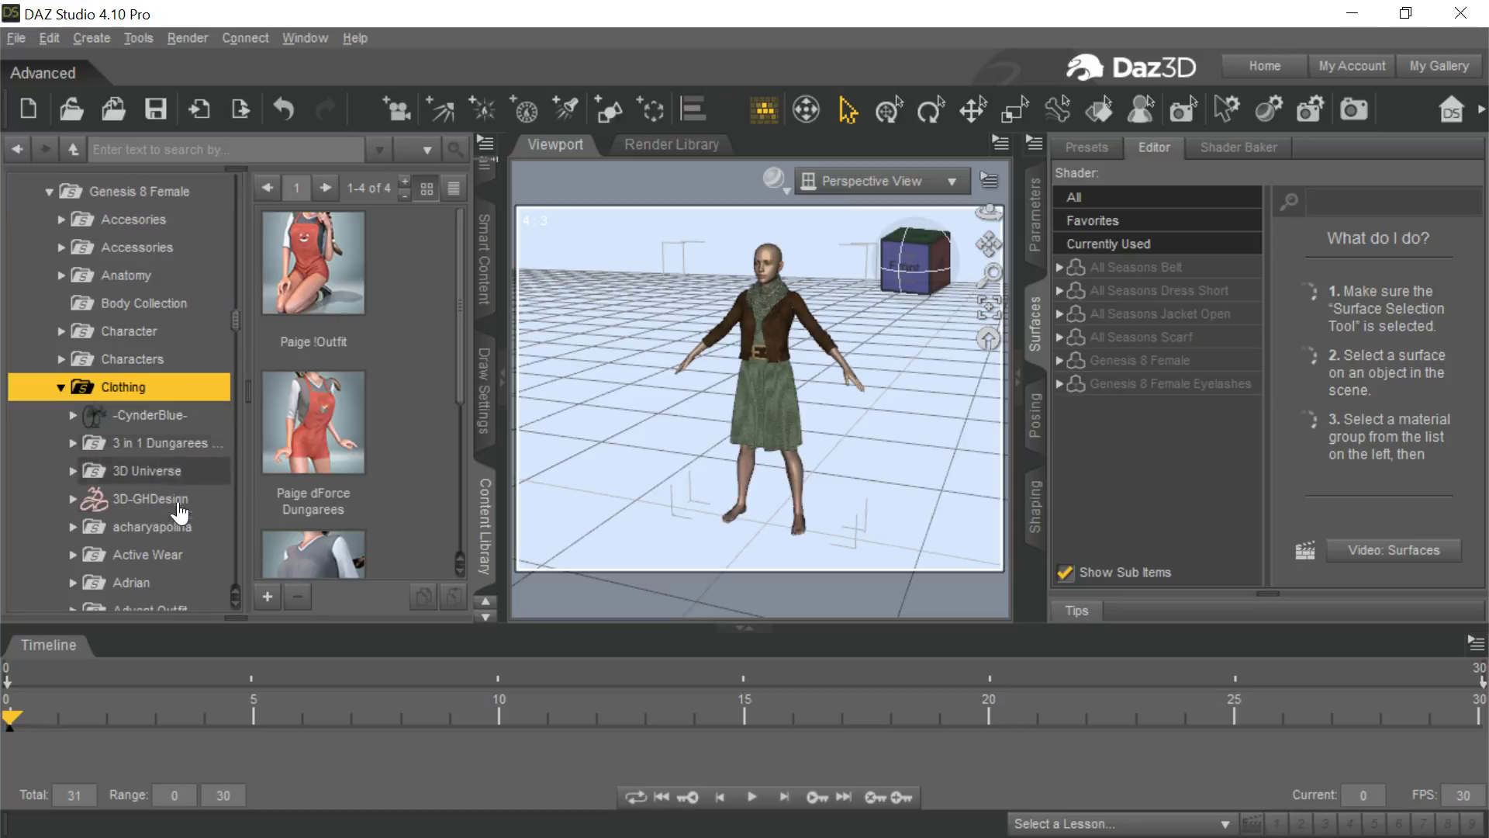
pyautogui.scroll(-9, 178, 450)
pyautogui.click(186, 437)
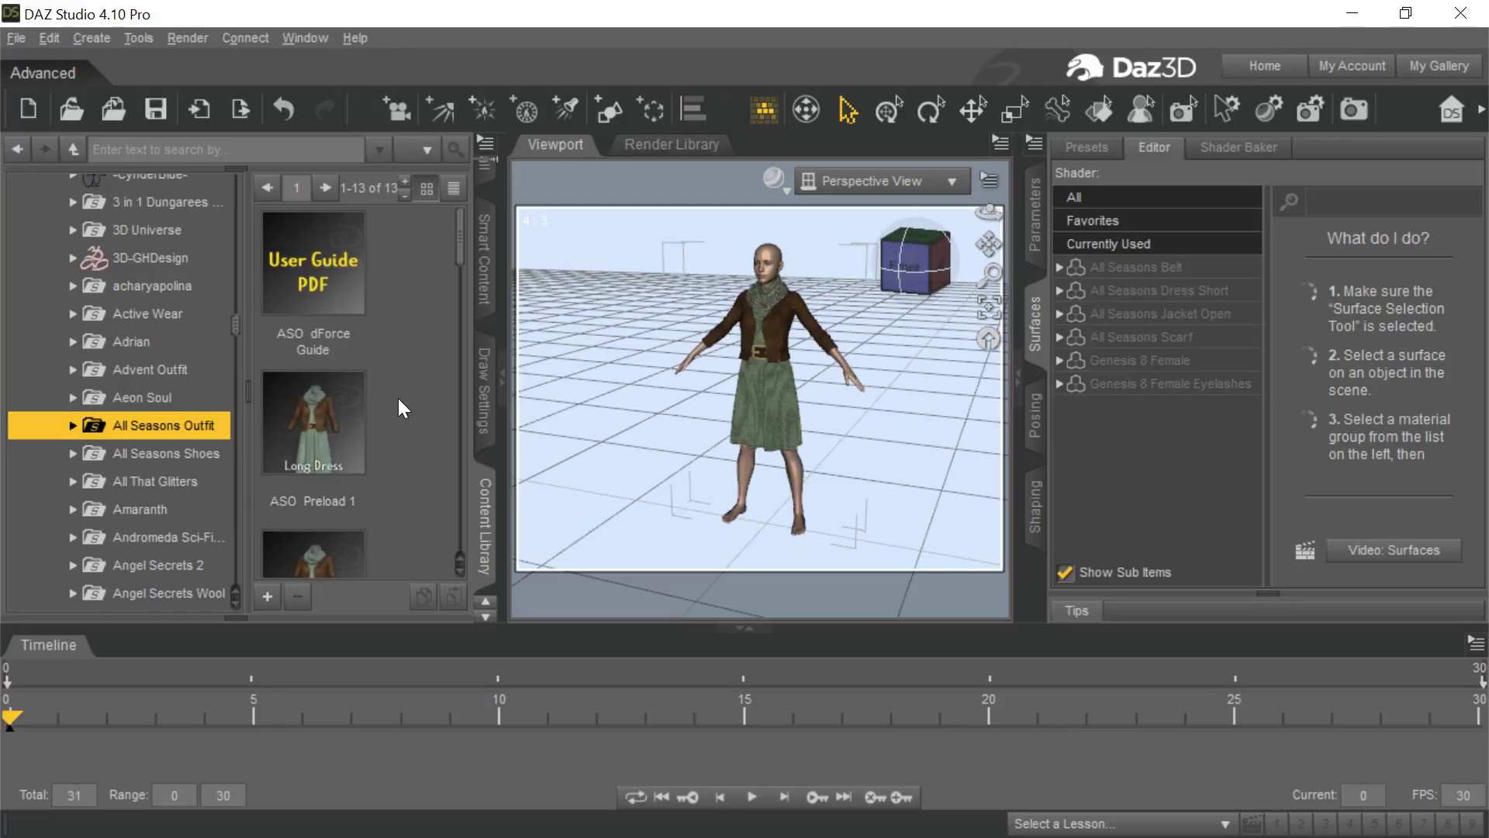
pyautogui.scroll(-5, 392, 426)
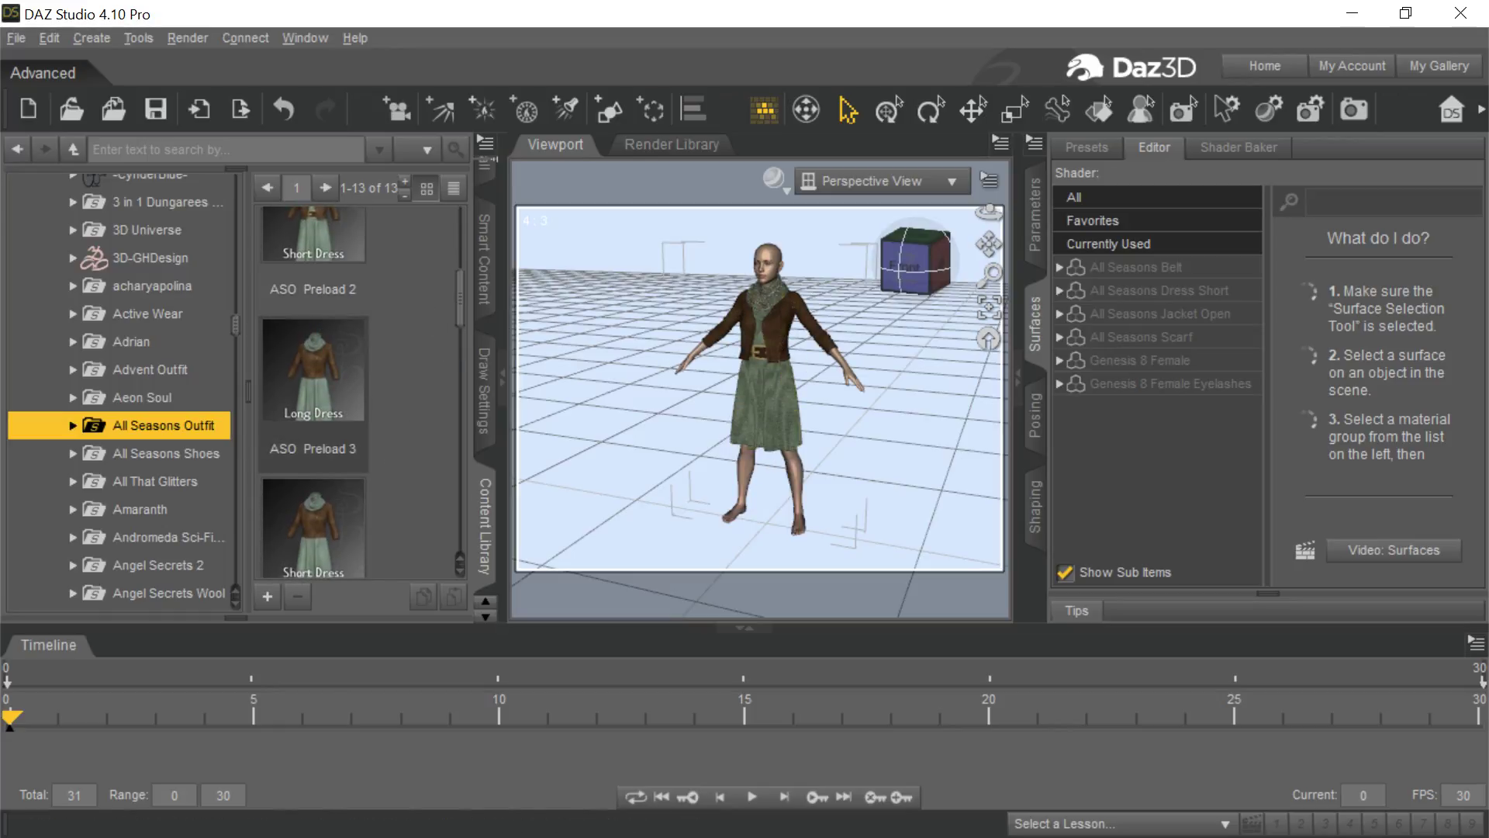
# - Load Ainsley Hair from the Genesis 8 Female Hair folder onto the figure
pyautogui.press('F3')
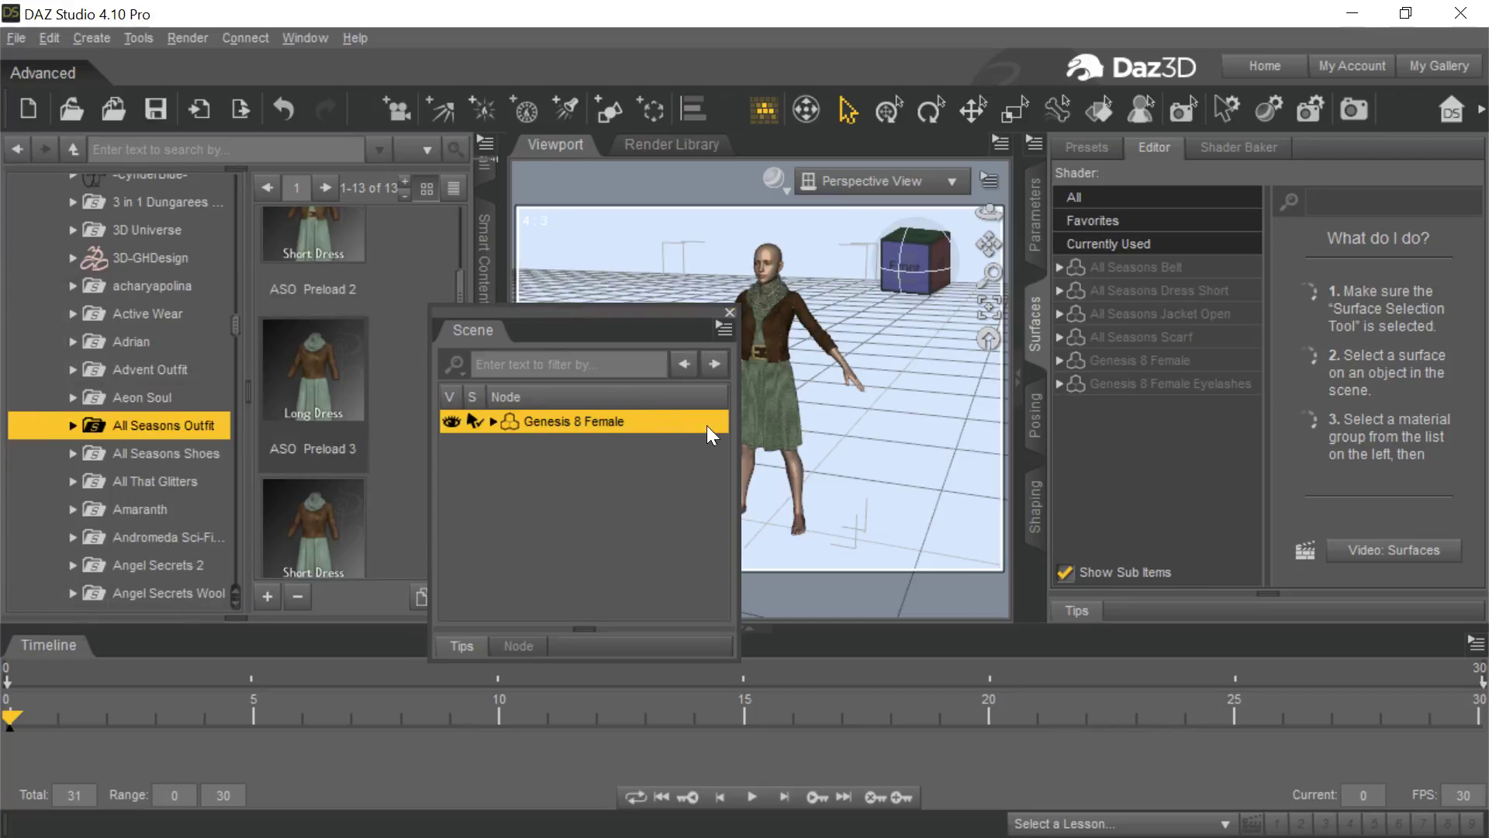
pyautogui.press('F3')
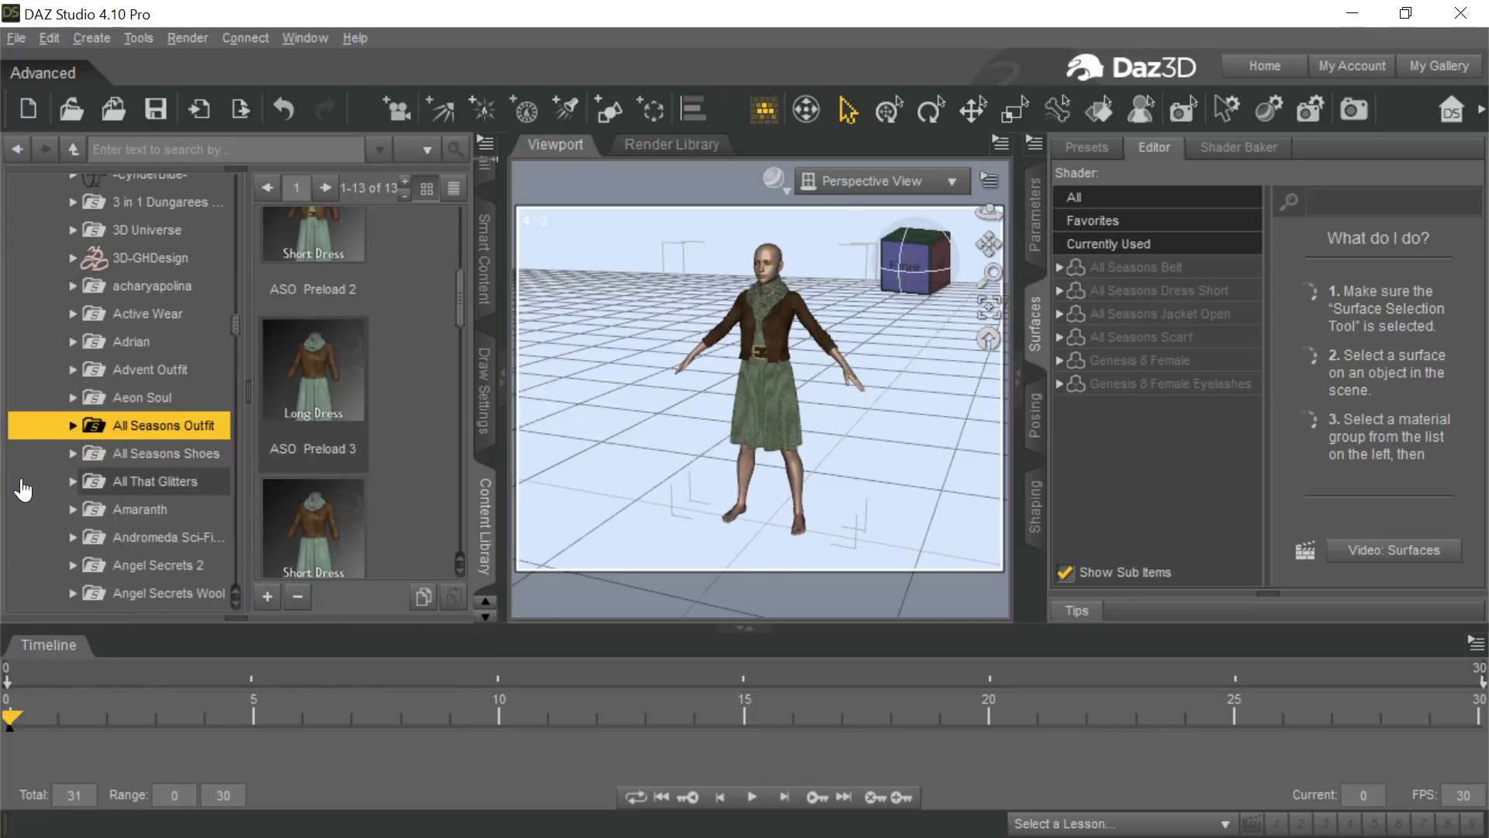
pyautogui.scroll(6, 80, 446)
pyautogui.scroll(-2, 79, 446)
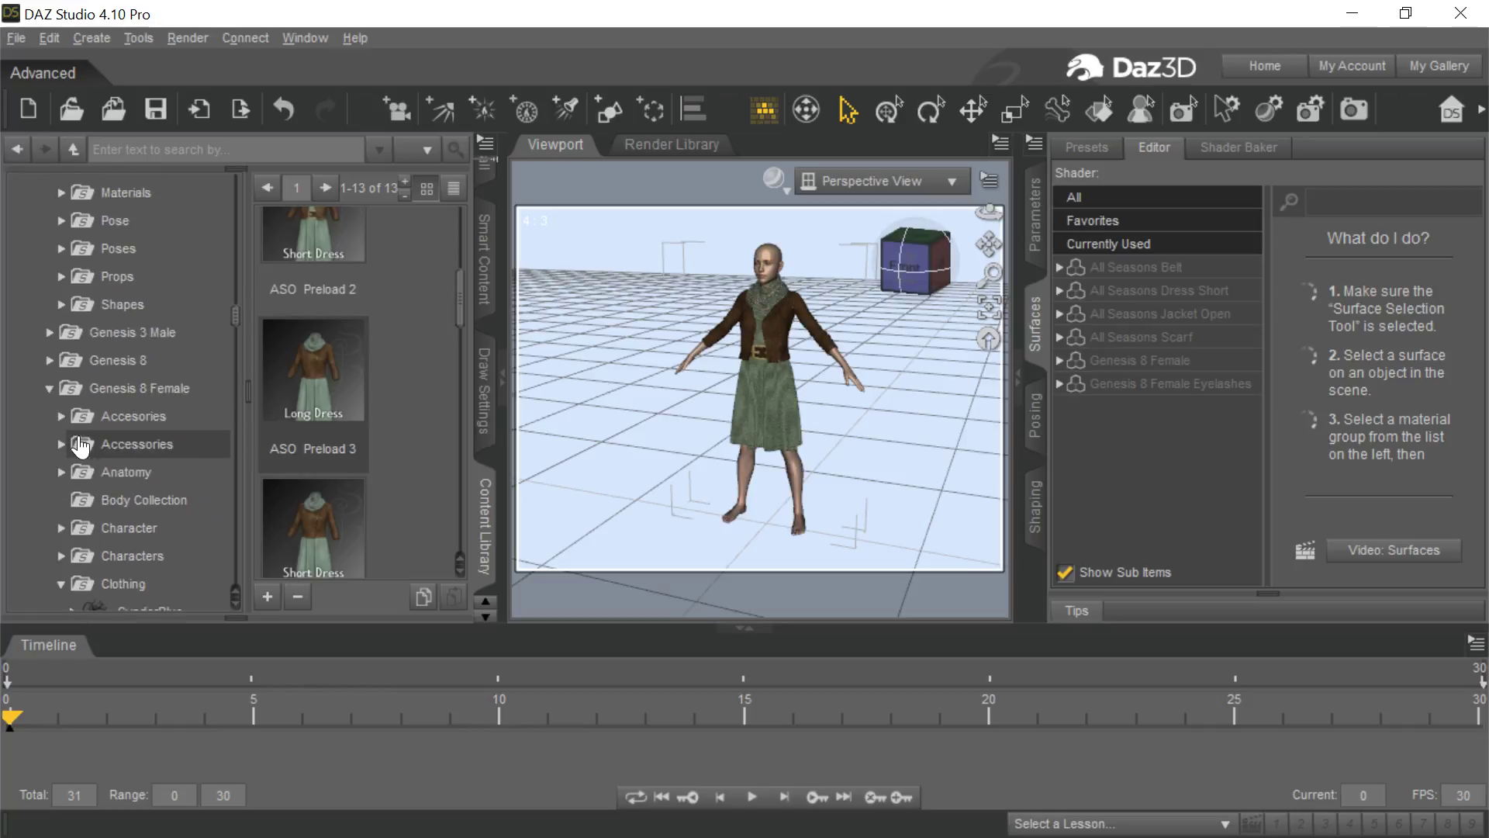
pyautogui.scroll(-1, 70, 457)
pyautogui.click(65, 469)
pyautogui.scroll(-3, 69, 469)
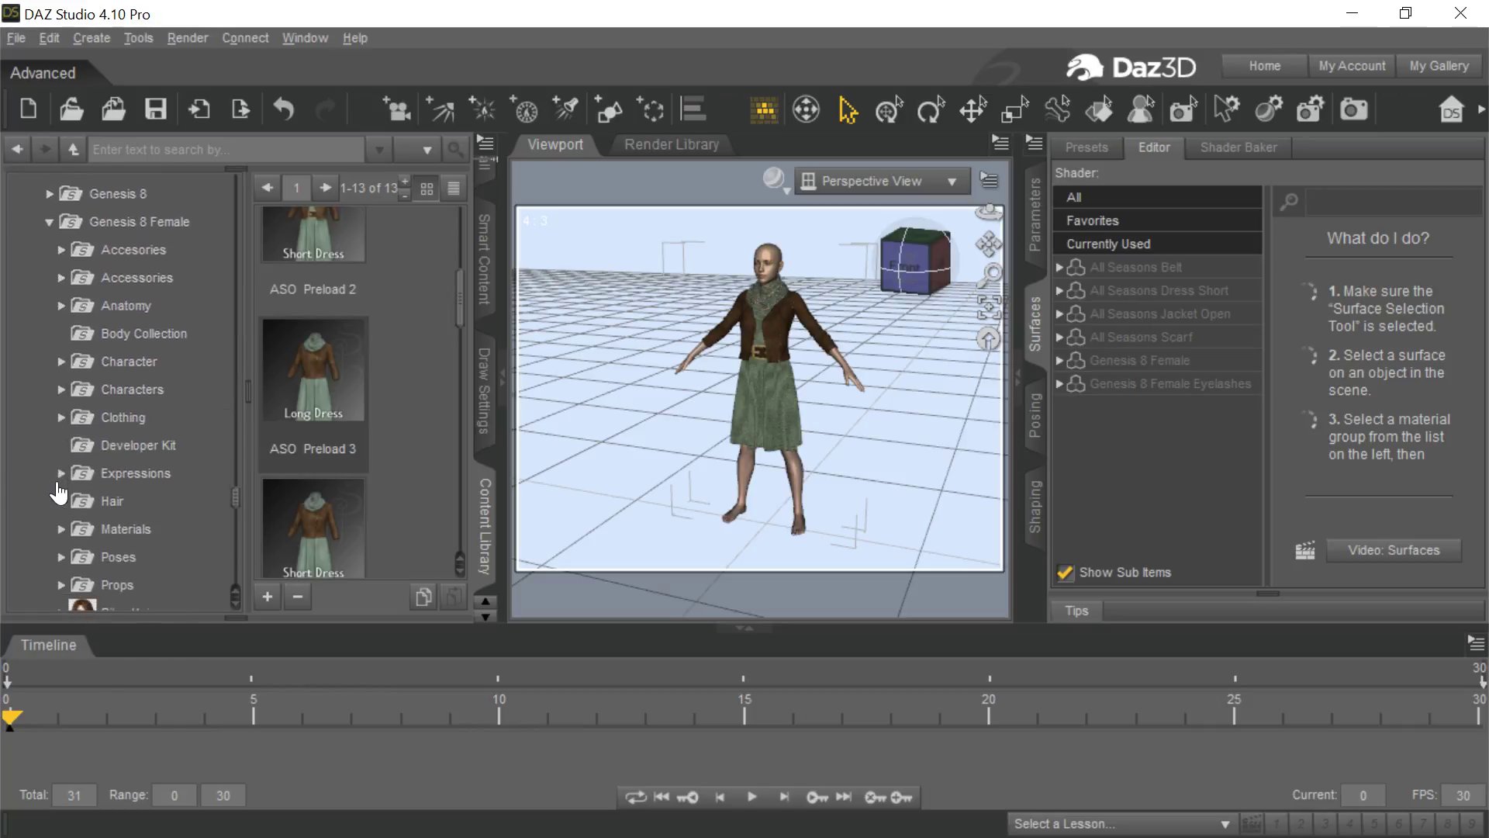
pyautogui.click(65, 469)
pyautogui.scroll(-3, 124, 477)
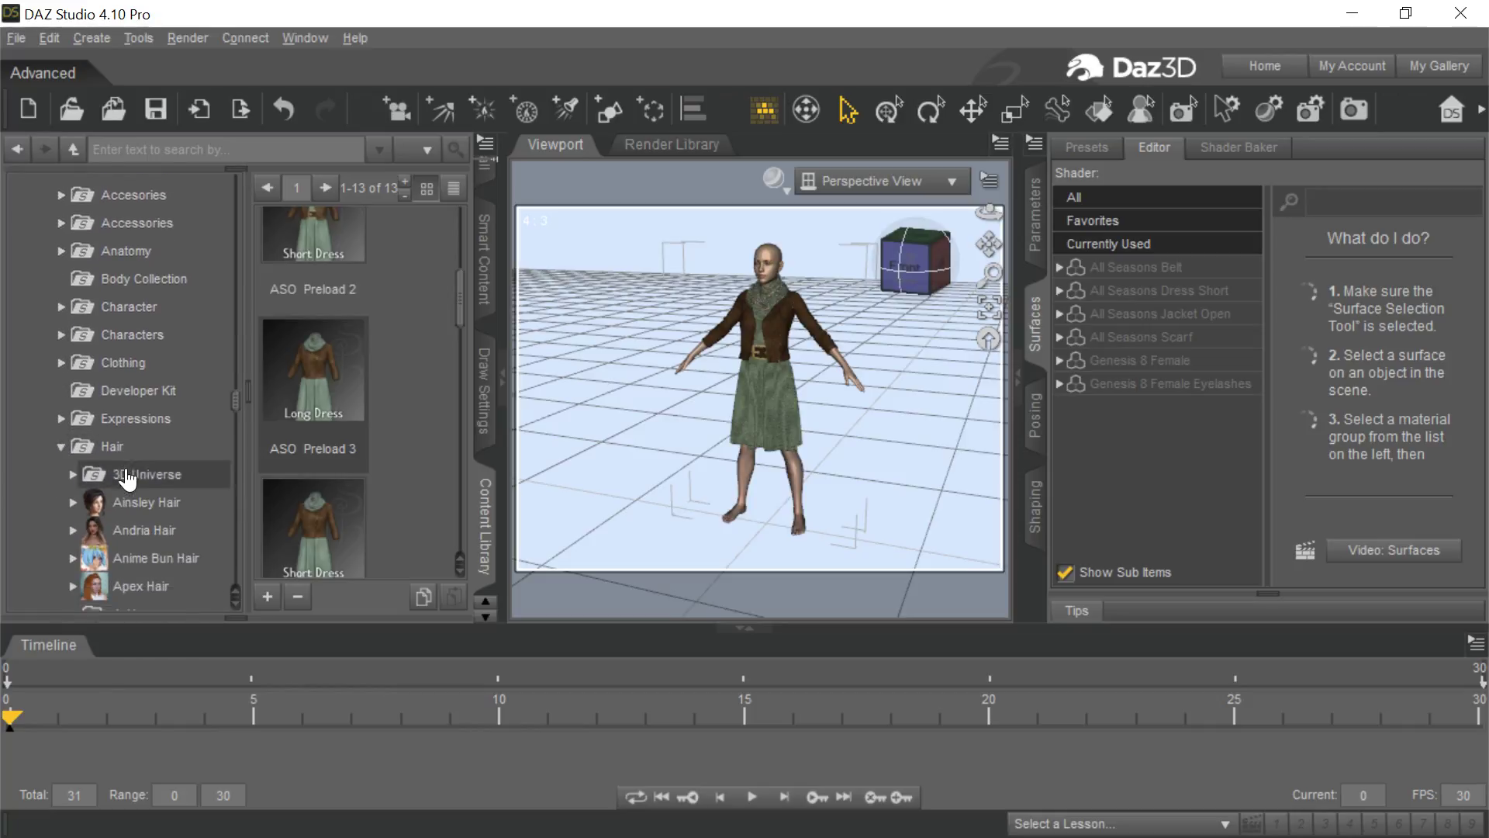
pyautogui.click(151, 447)
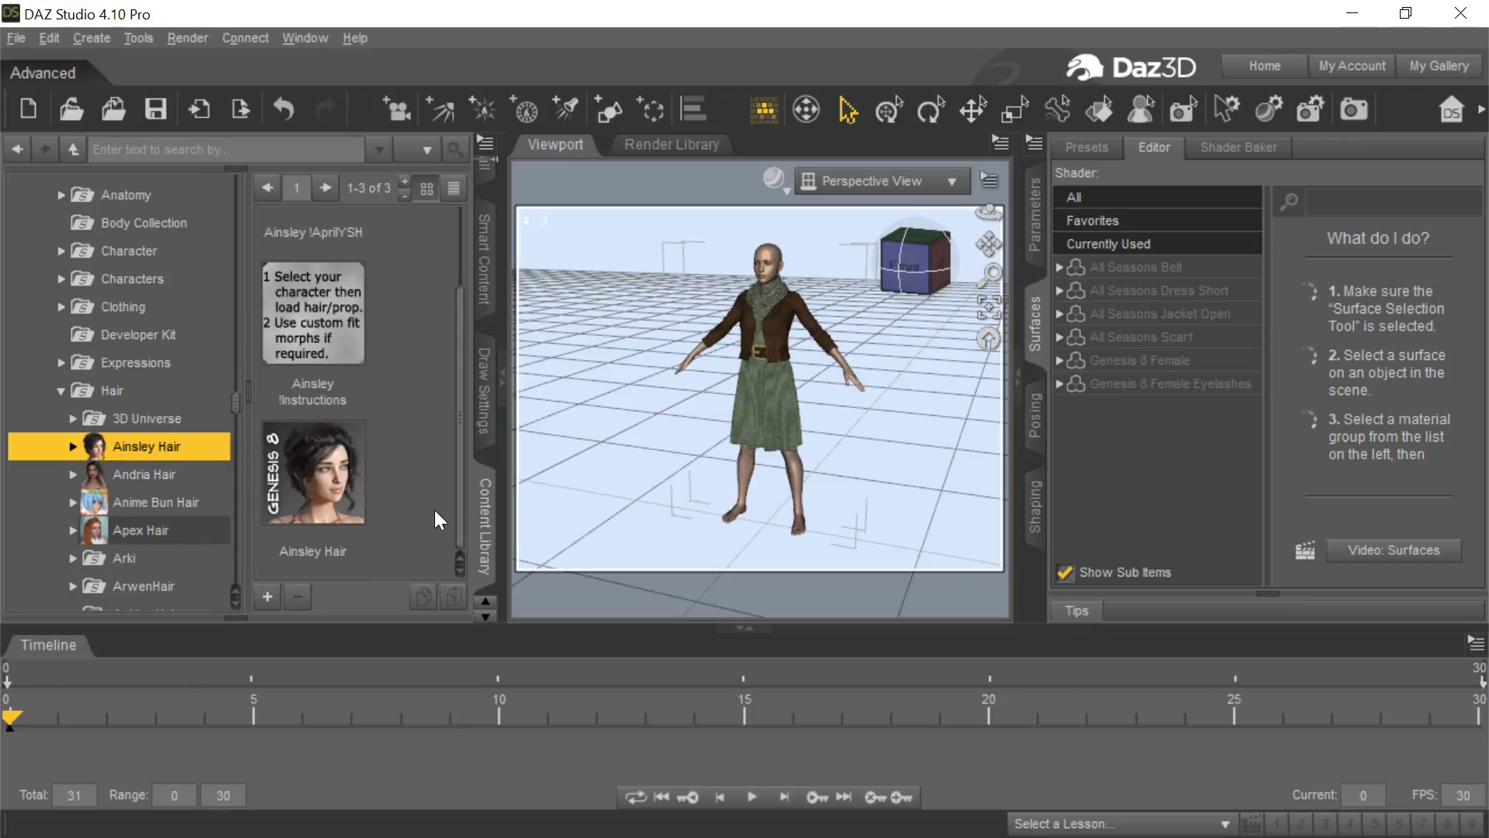
pyautogui.doubleClick(319, 481)
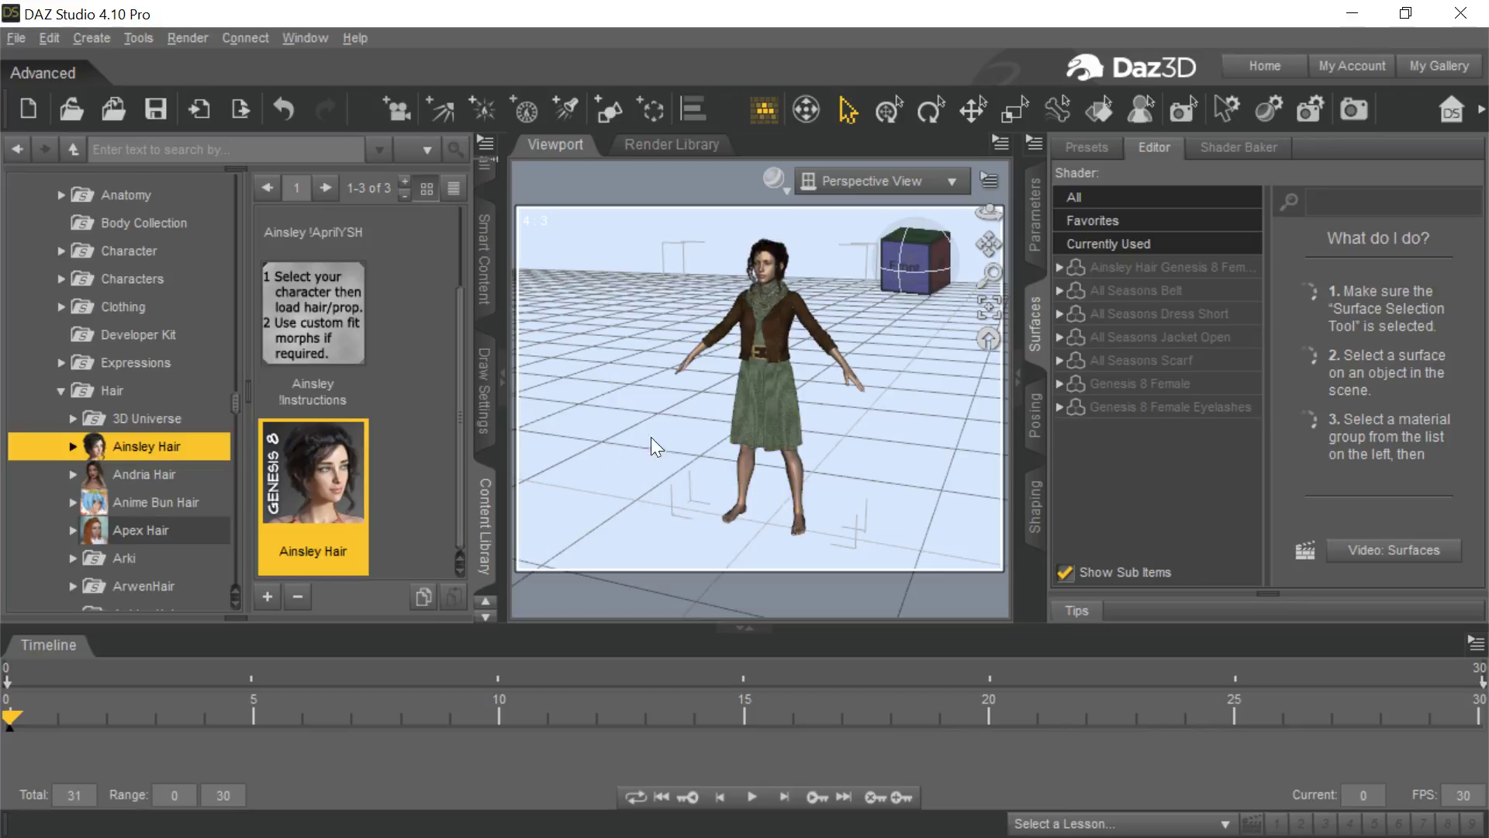
# - Export the scene as FBX, overwriting Ashley.fbx and accepting the default FBX export options
pyautogui.click(16, 44)
pyautogui.click(91, 305)
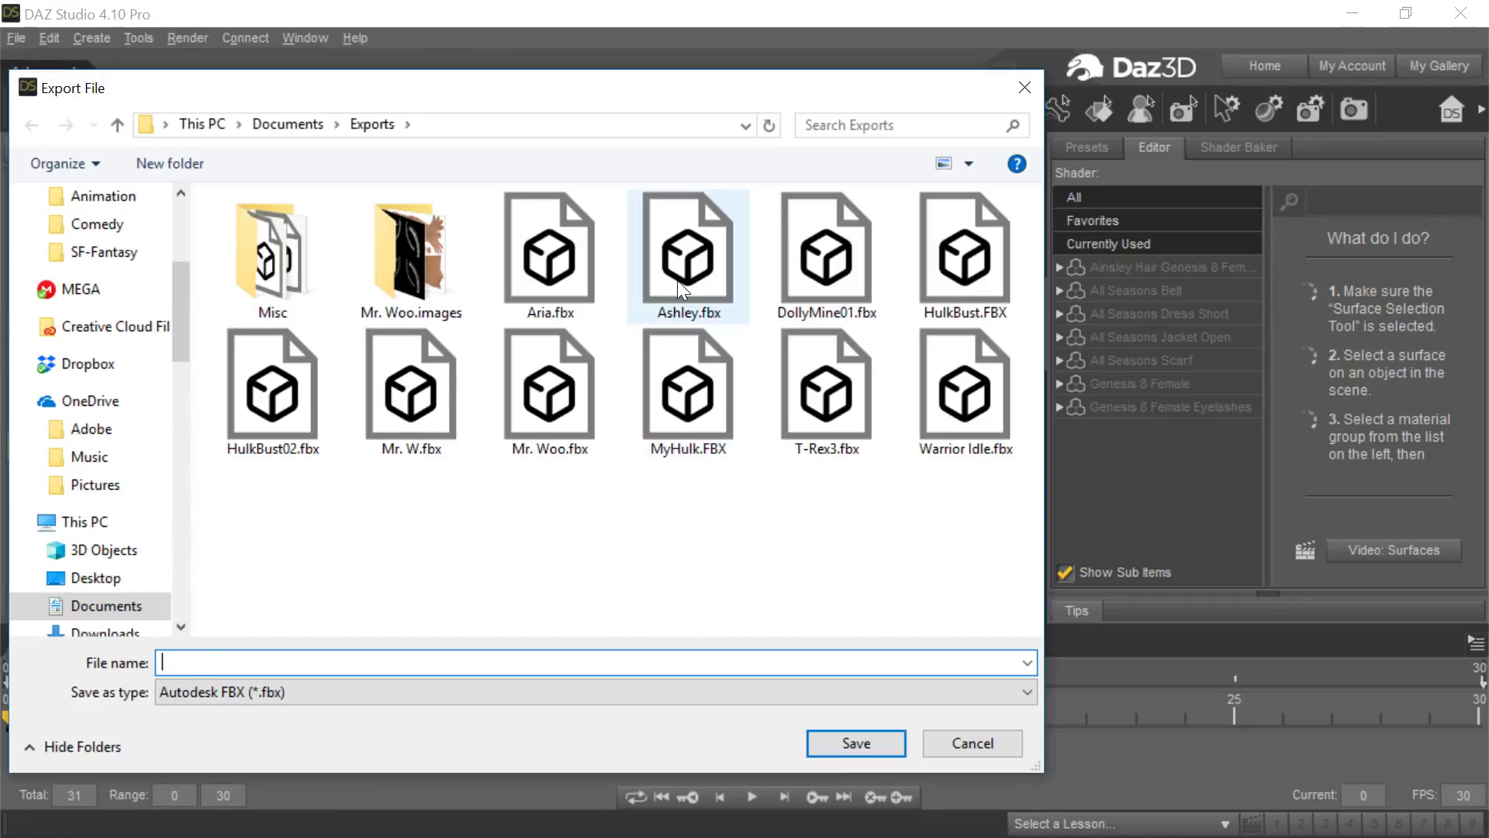
pyautogui.click(677, 281)
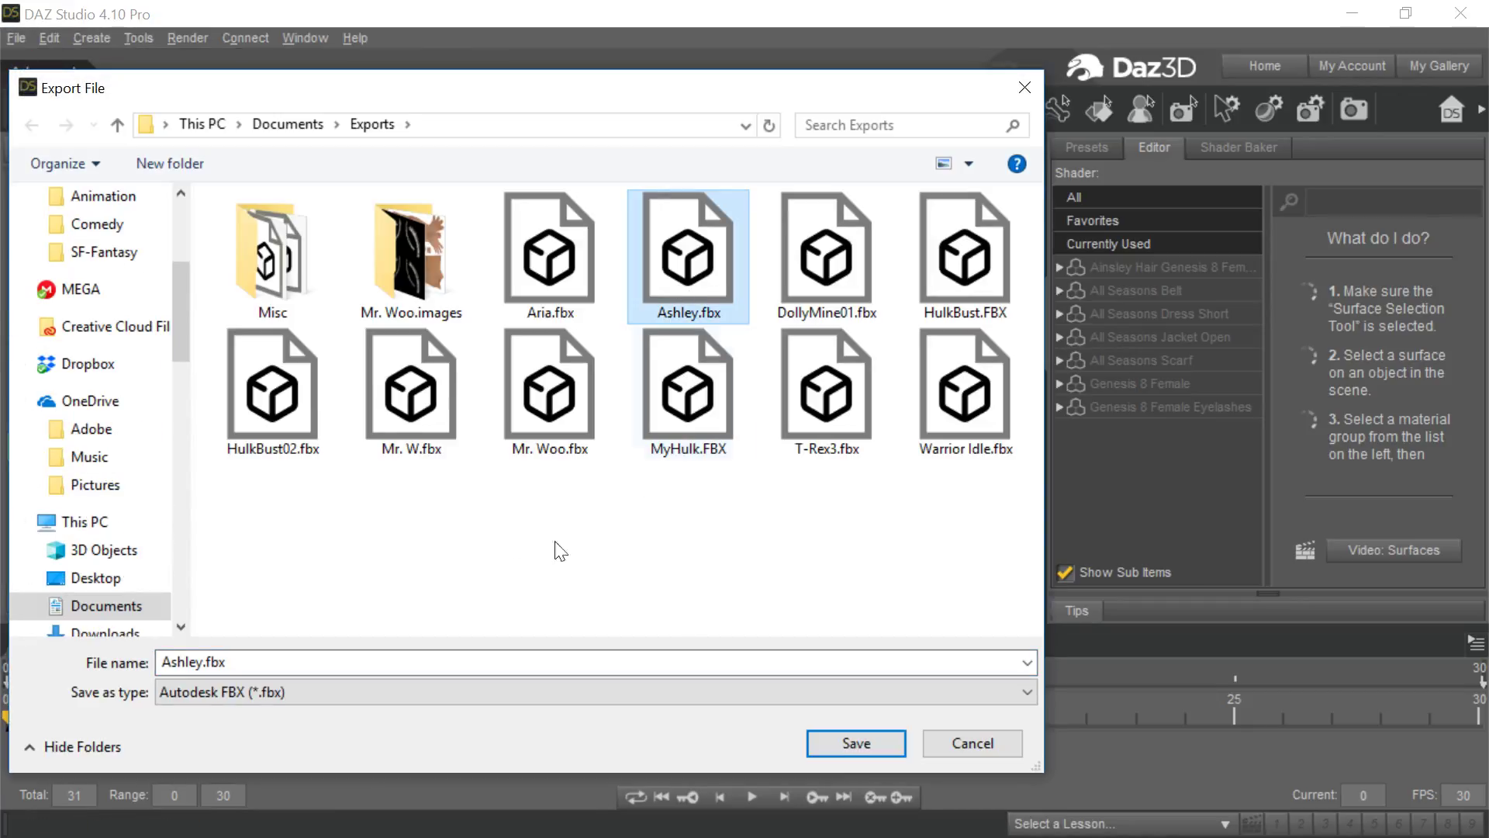
pyautogui.click(865, 749)
pyautogui.click(698, 449)
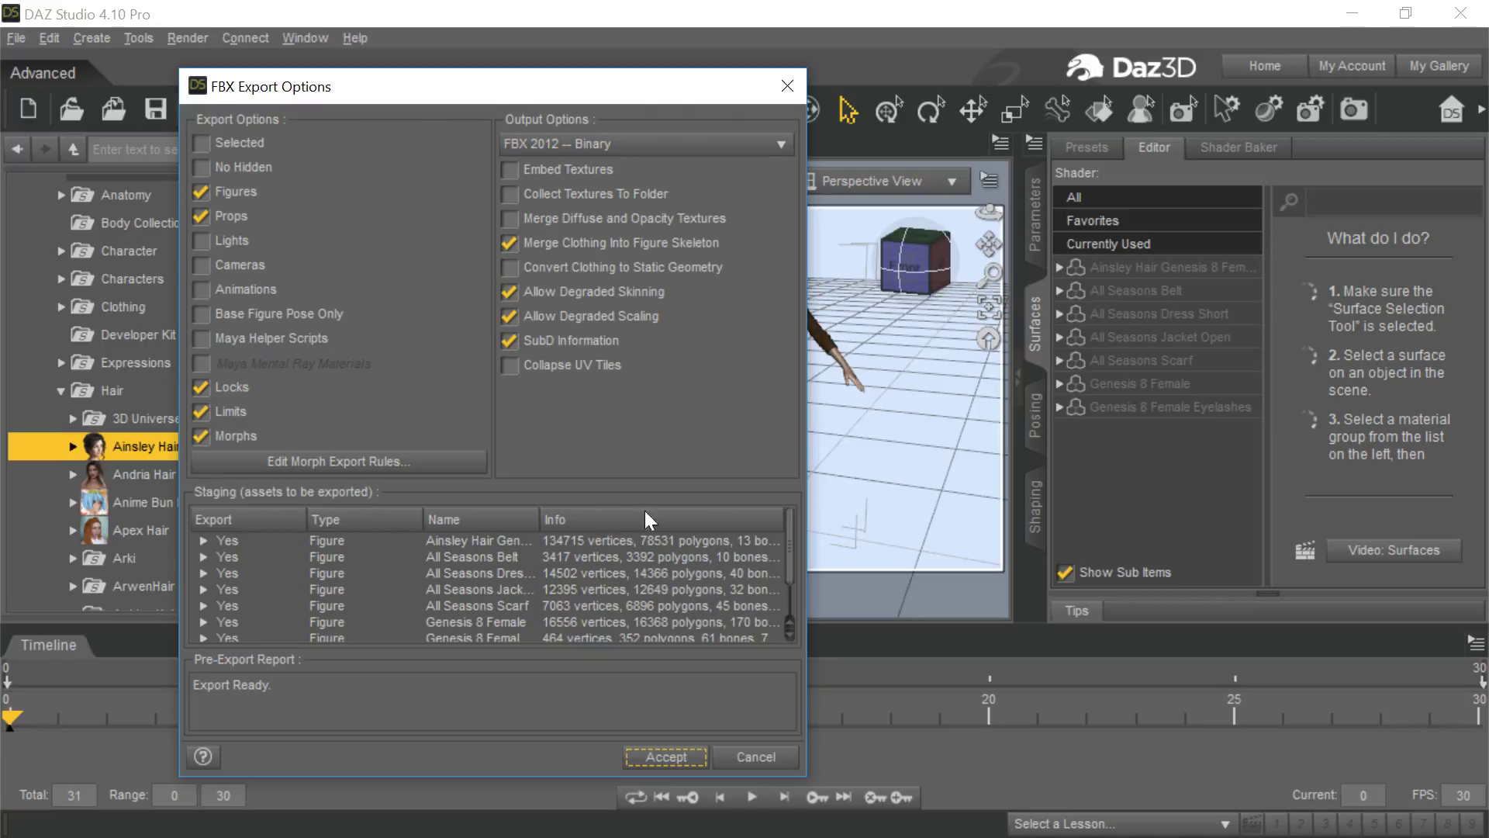
pyautogui.click(667, 756)
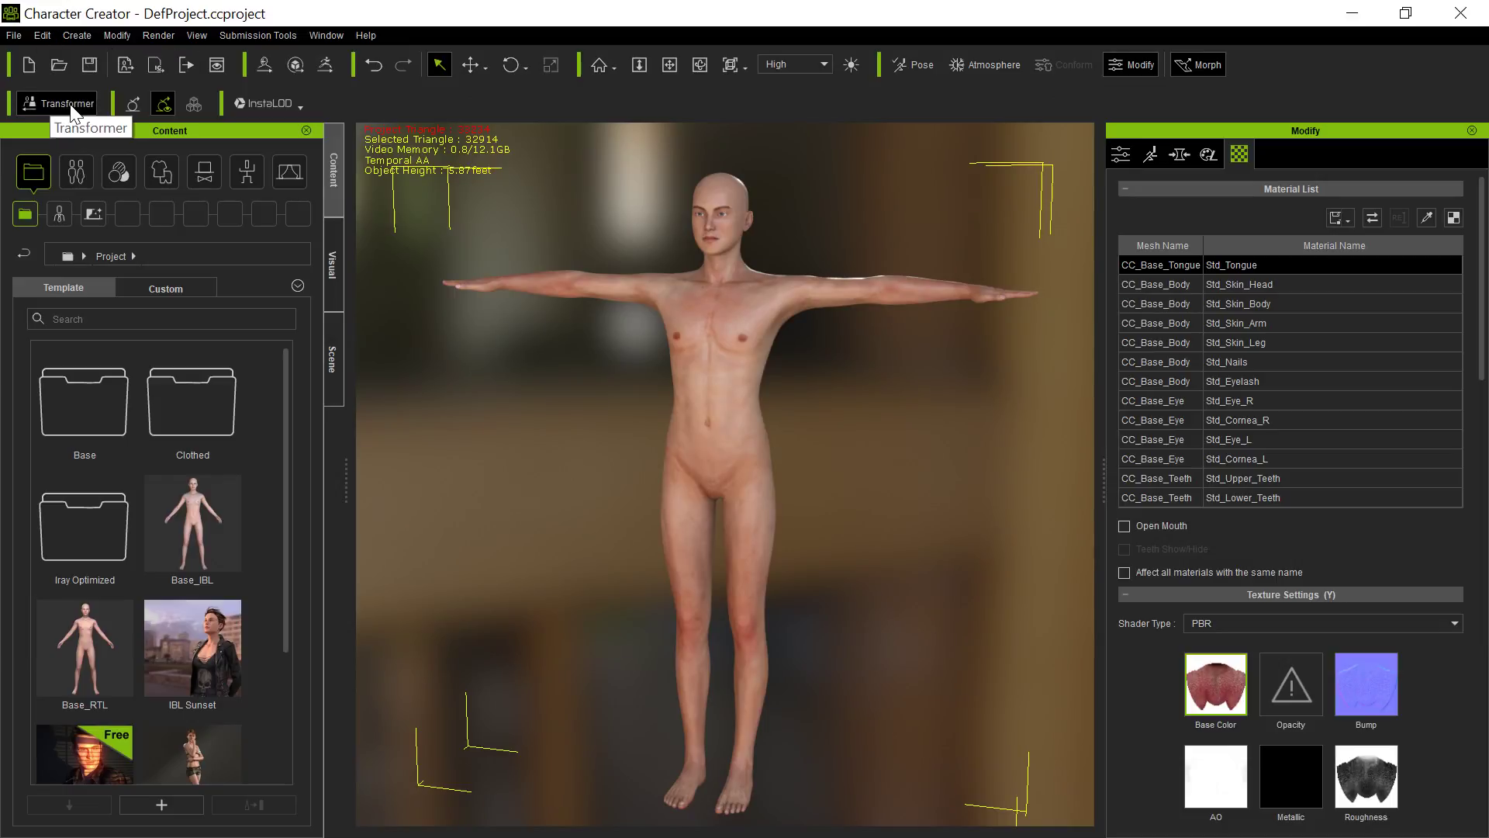
# - Start a Transformer conversion of Ashley.fbx
pyautogui.click(45, 111)
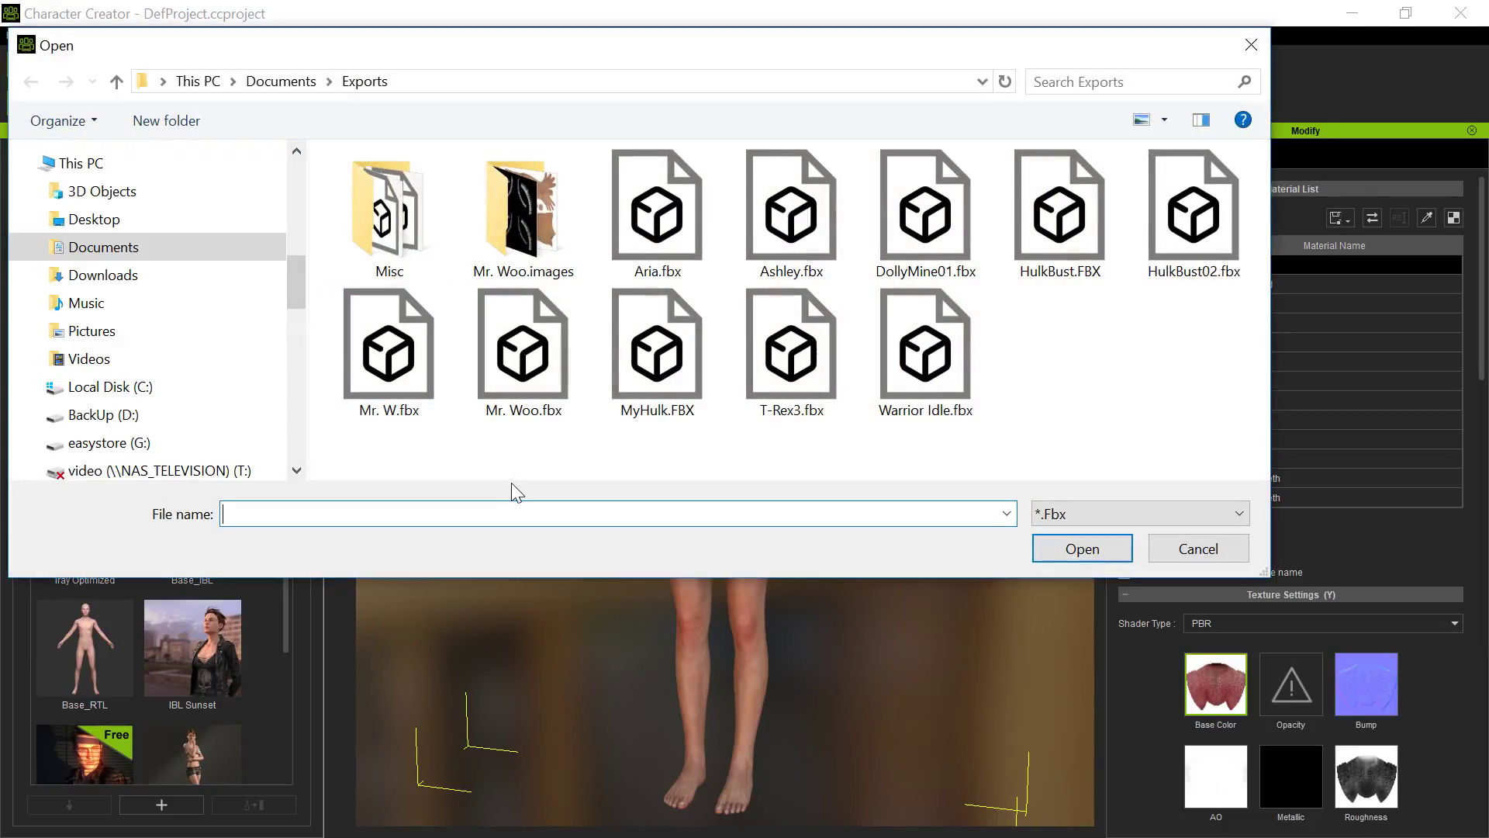
pyautogui.doubleClick(791, 231)
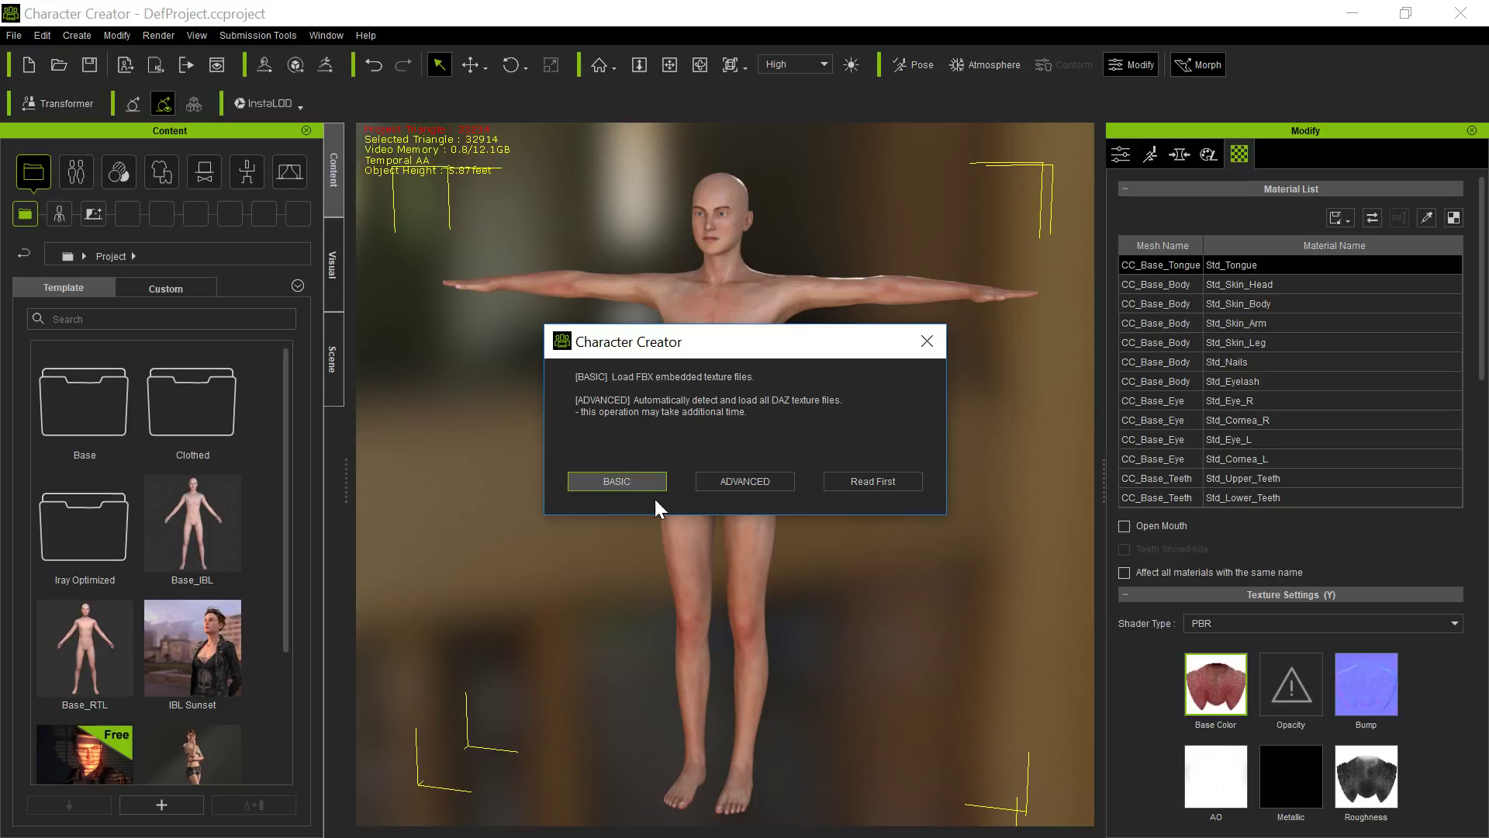
# - Import with BASIC embedded textures, setting the Ainsley hair item's type to Hair
pyautogui.click(639, 482)
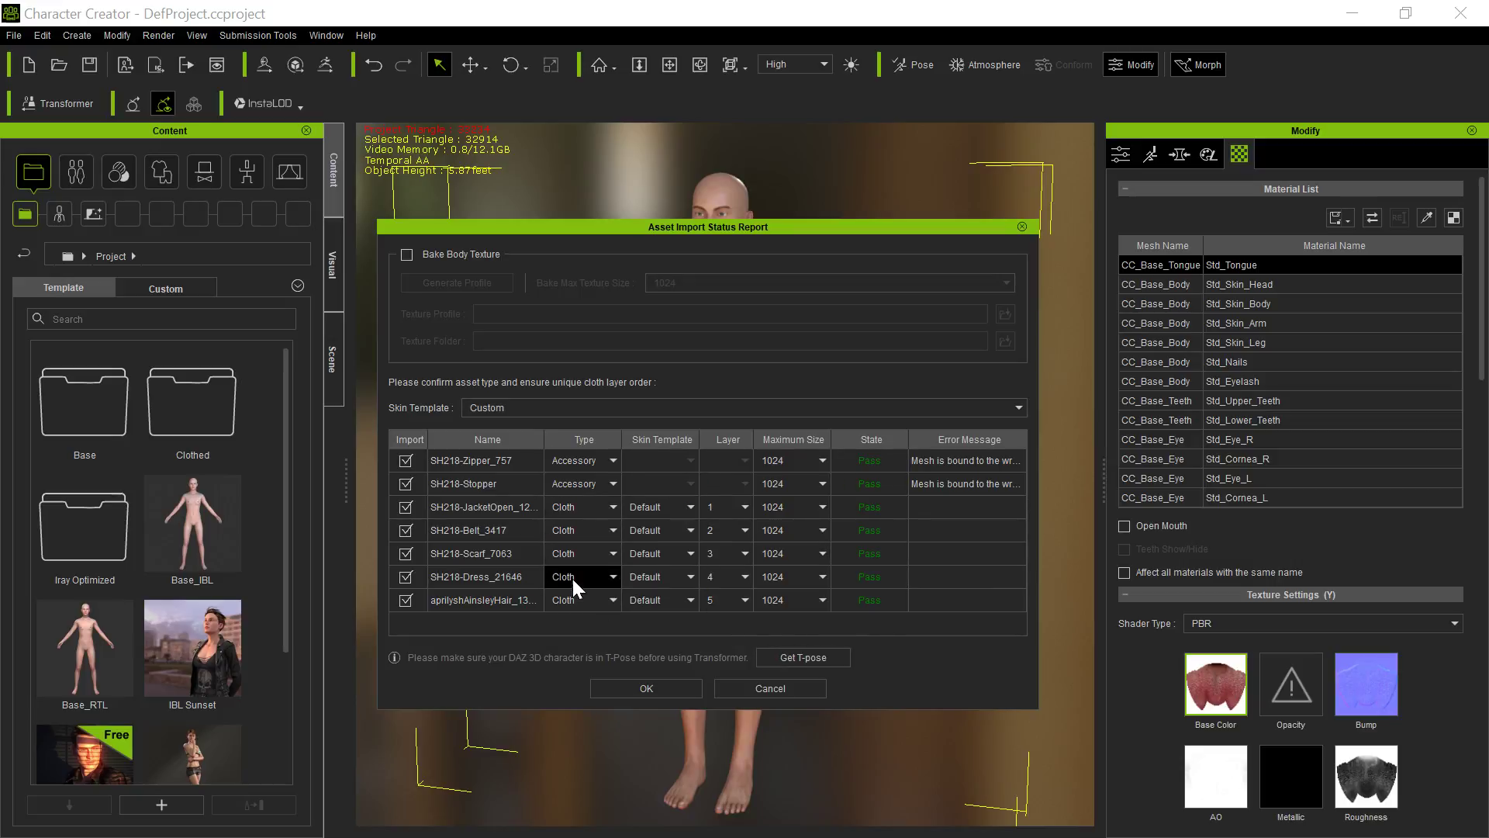
pyautogui.click(613, 601)
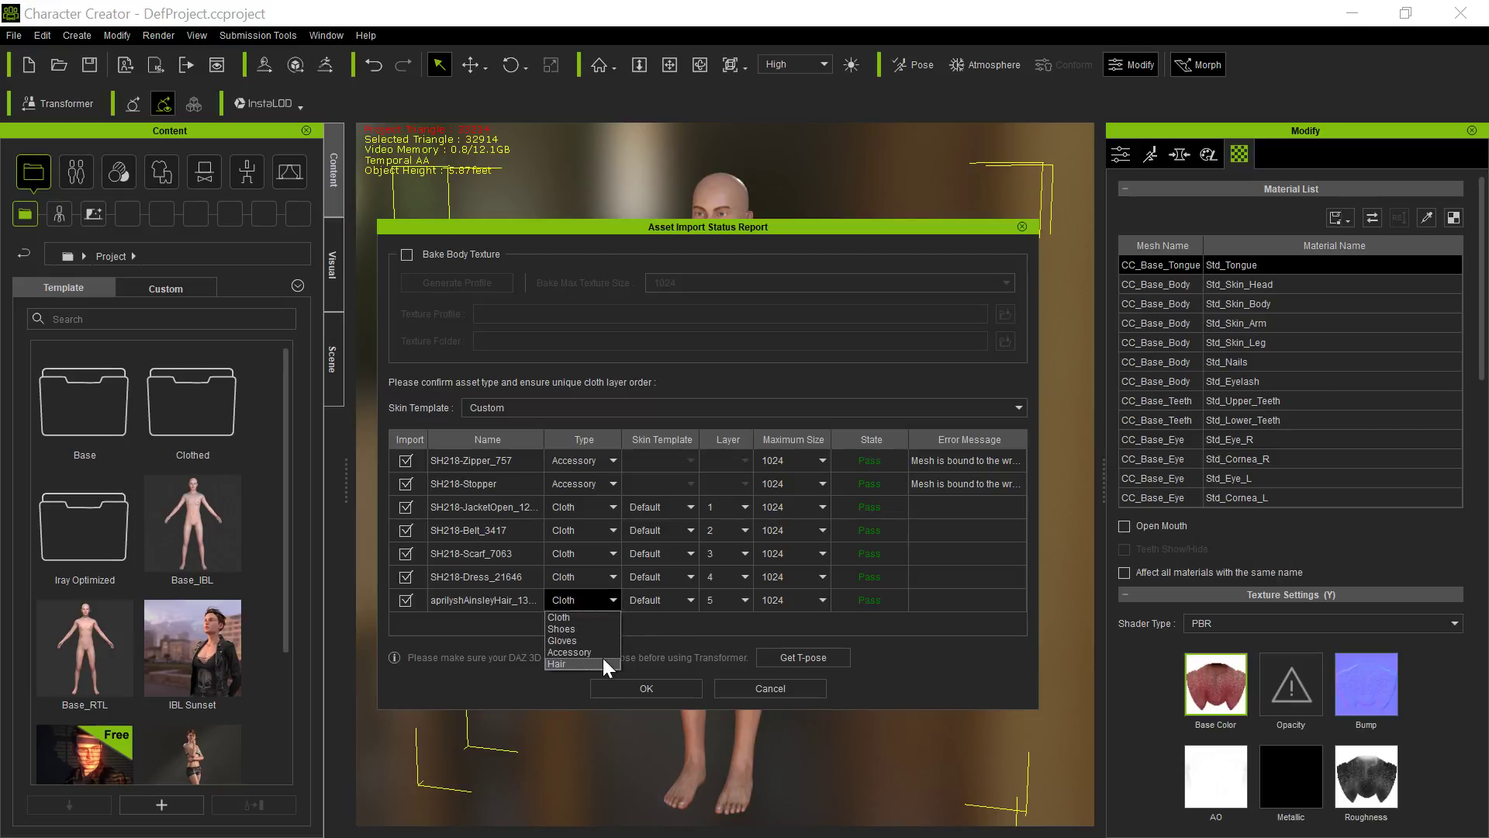
pyautogui.click(603, 662)
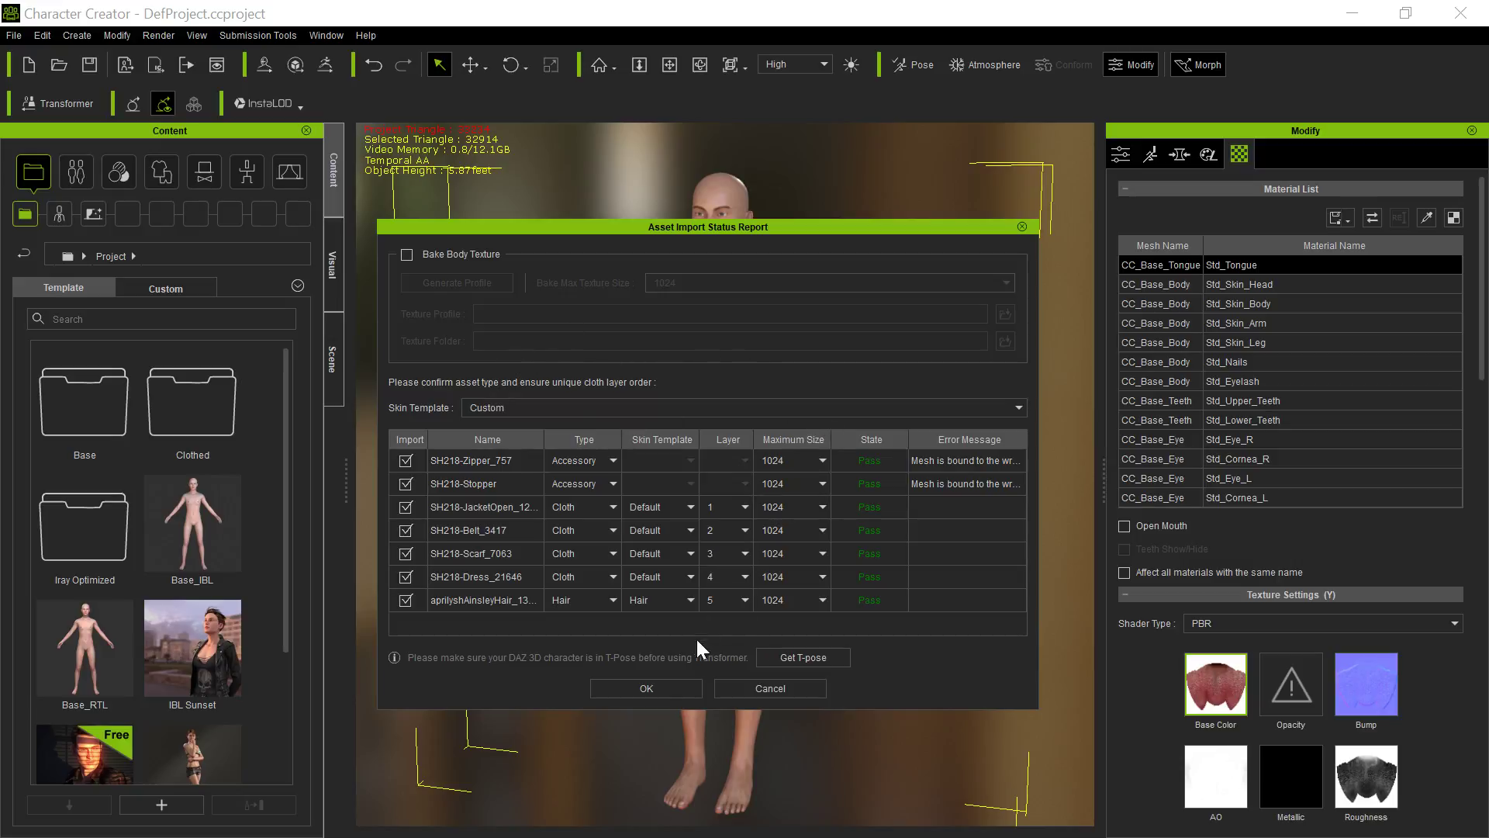
pyautogui.click(653, 690)
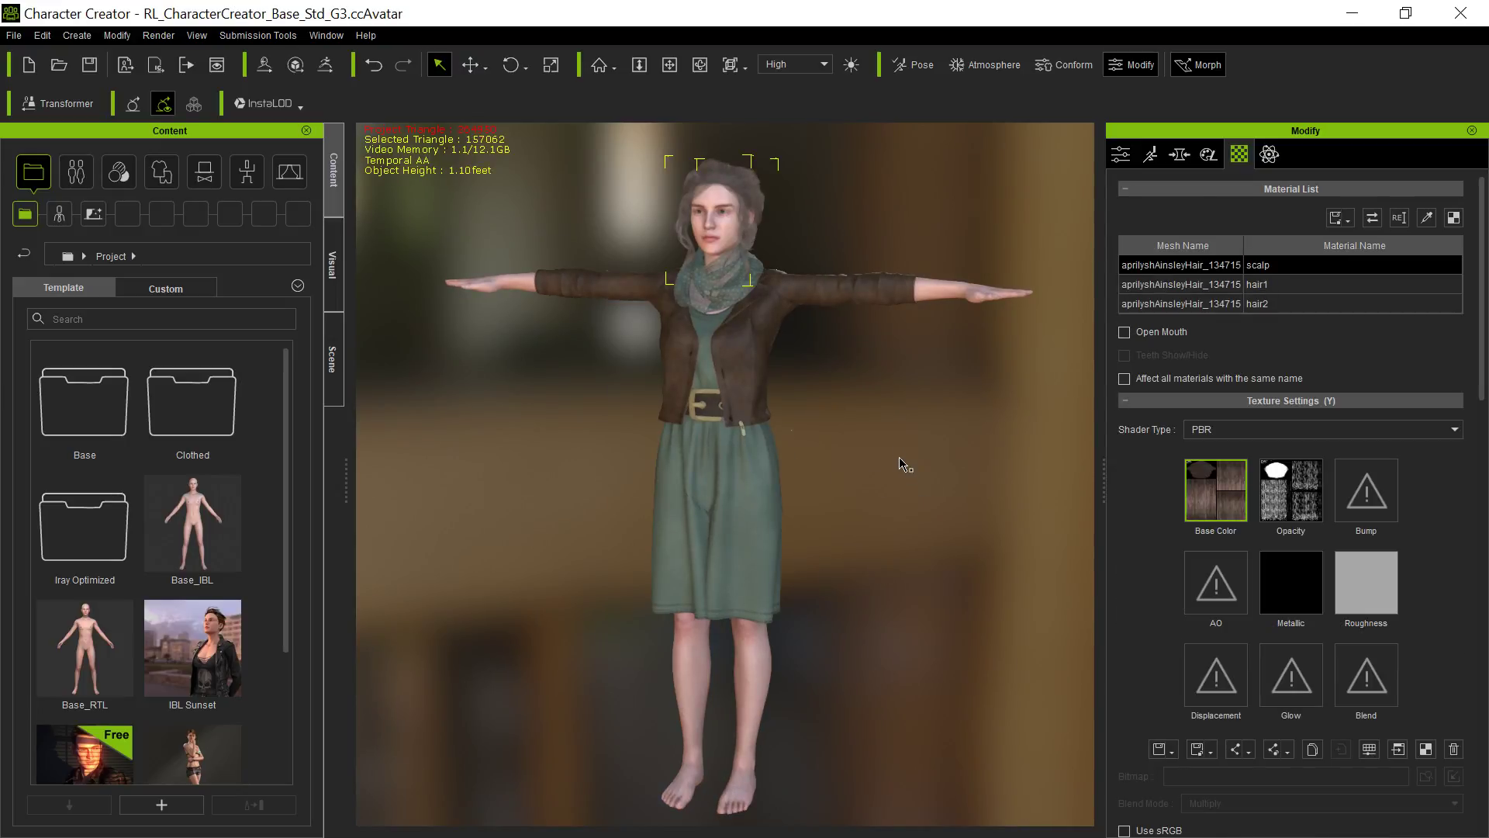
# - Inspect the hair1 material, the dress materials and the jacket materials
pyautogui.click(751, 602)
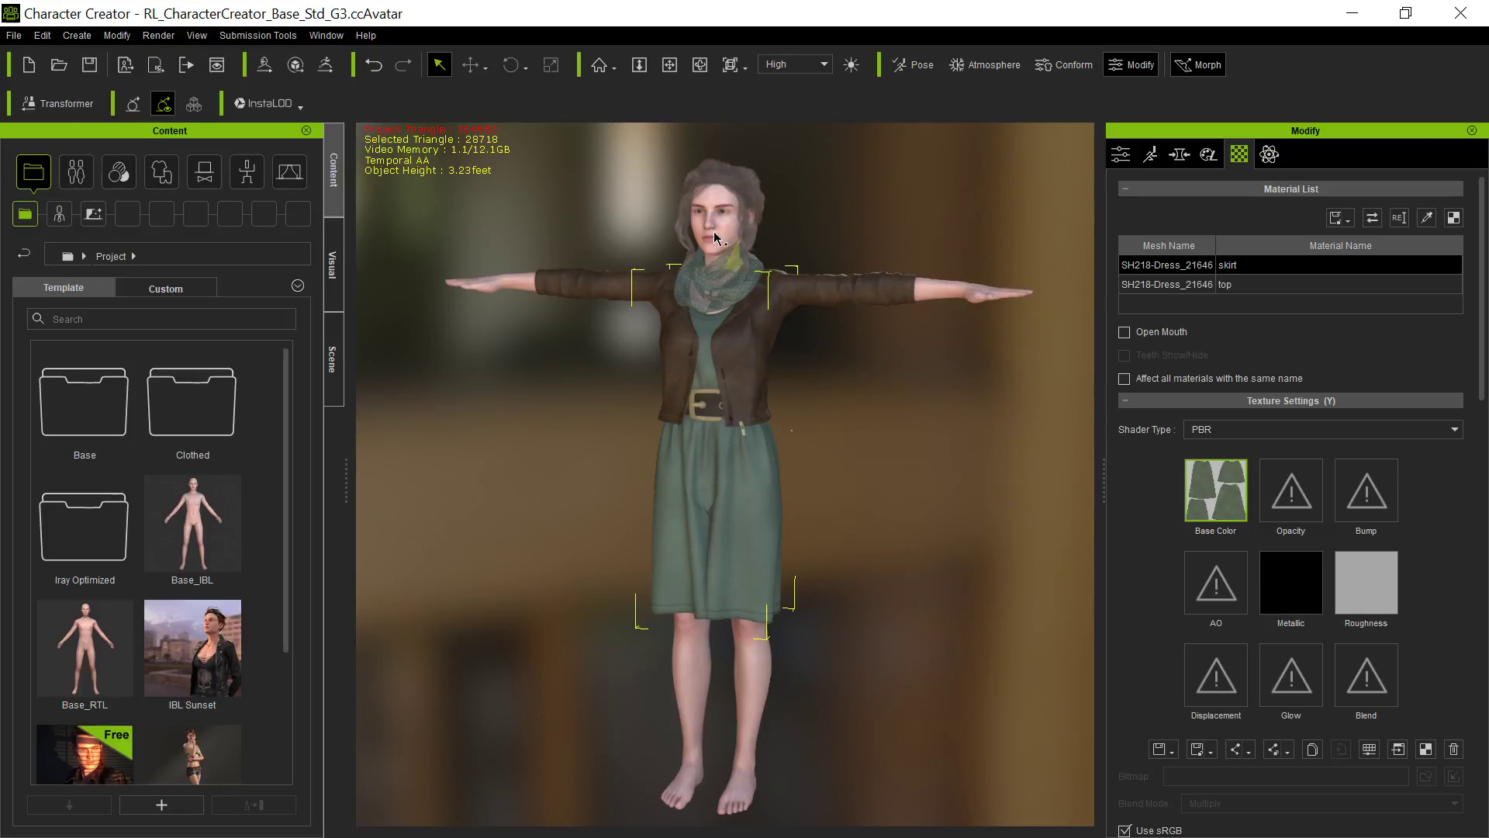
pyautogui.click(729, 192)
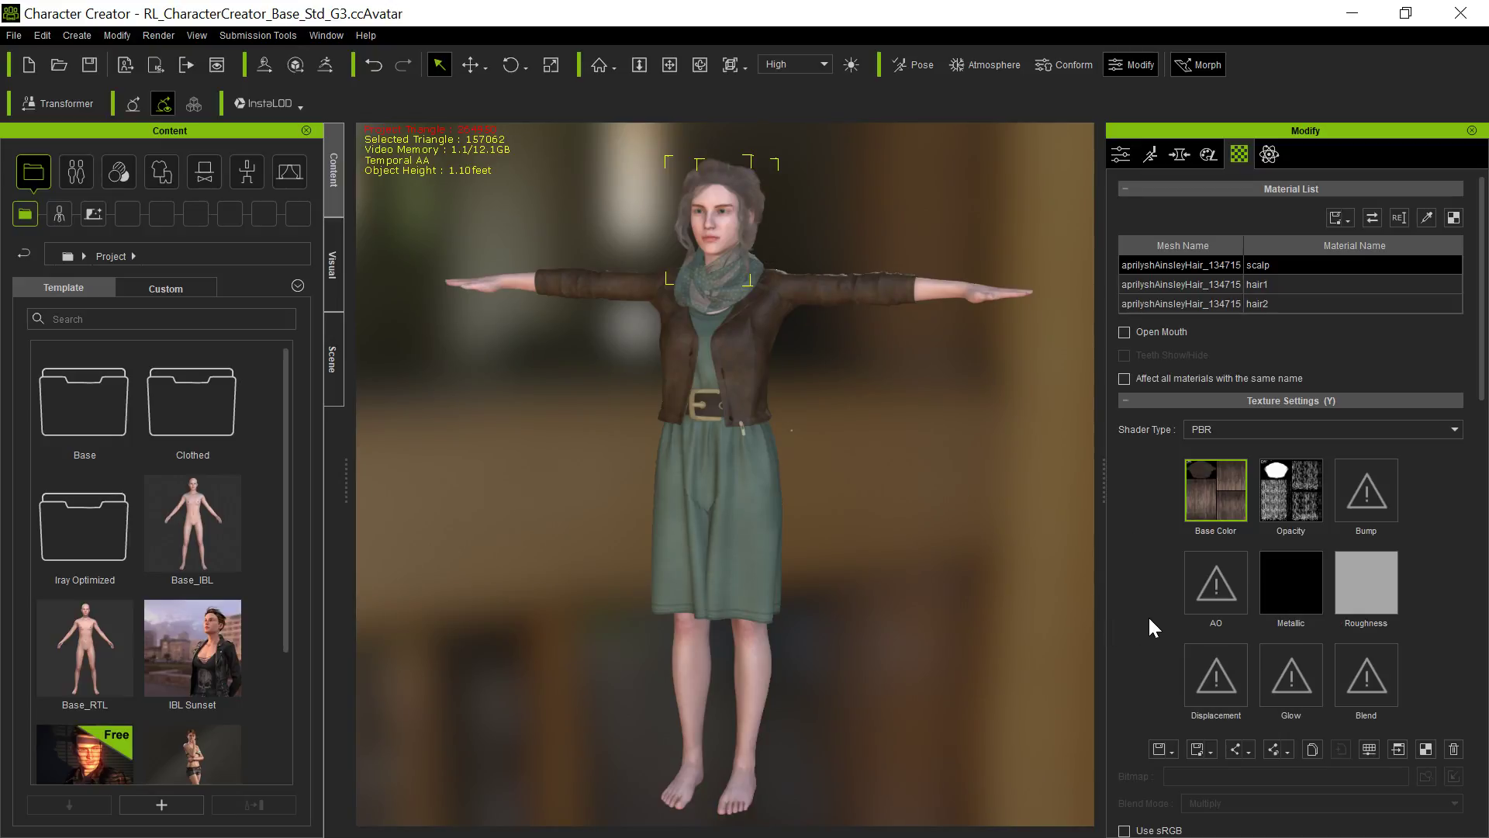
pyautogui.click(1162, 285)
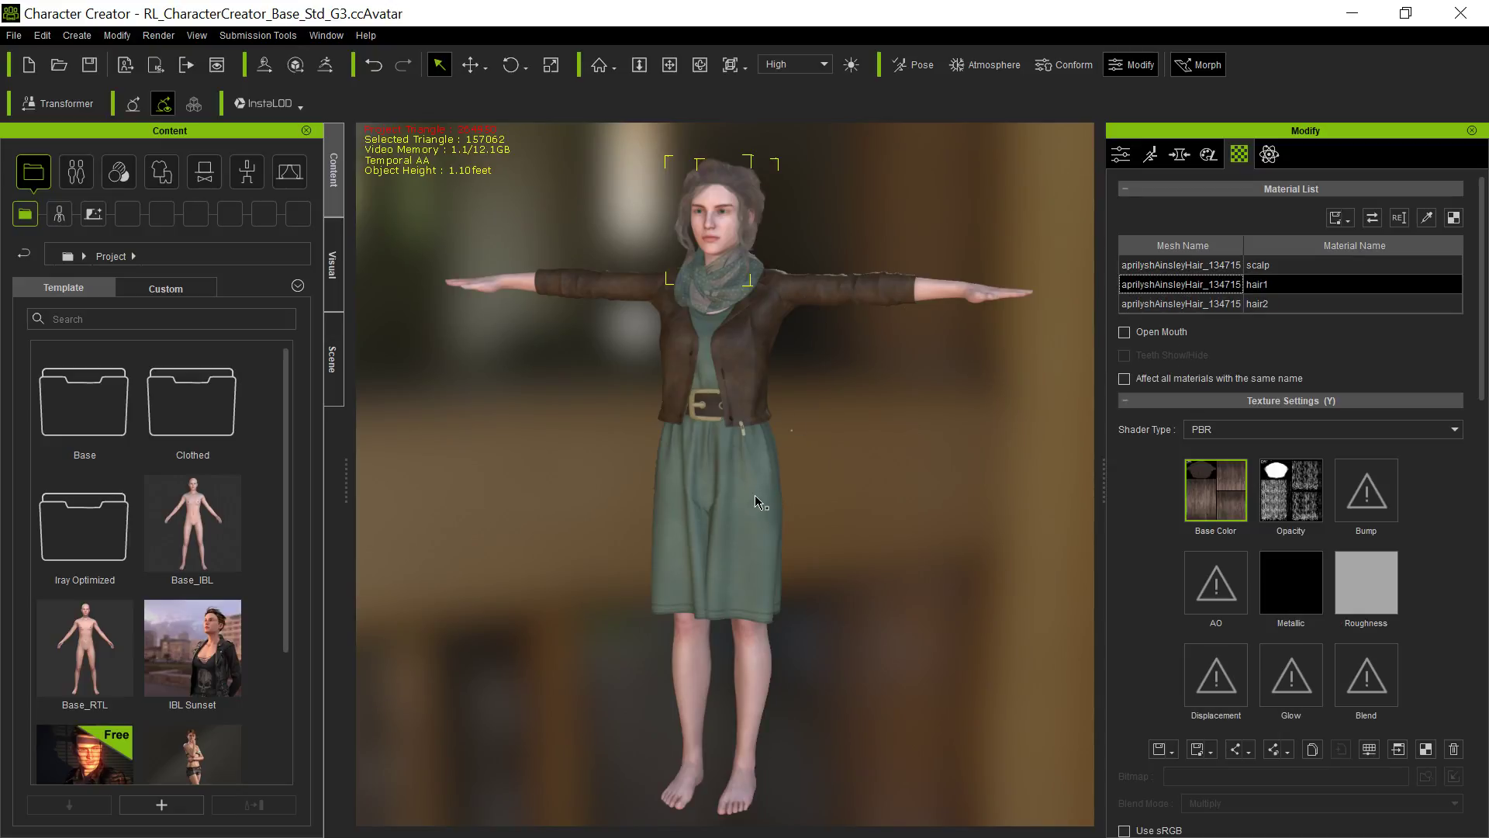
pyautogui.click(739, 562)
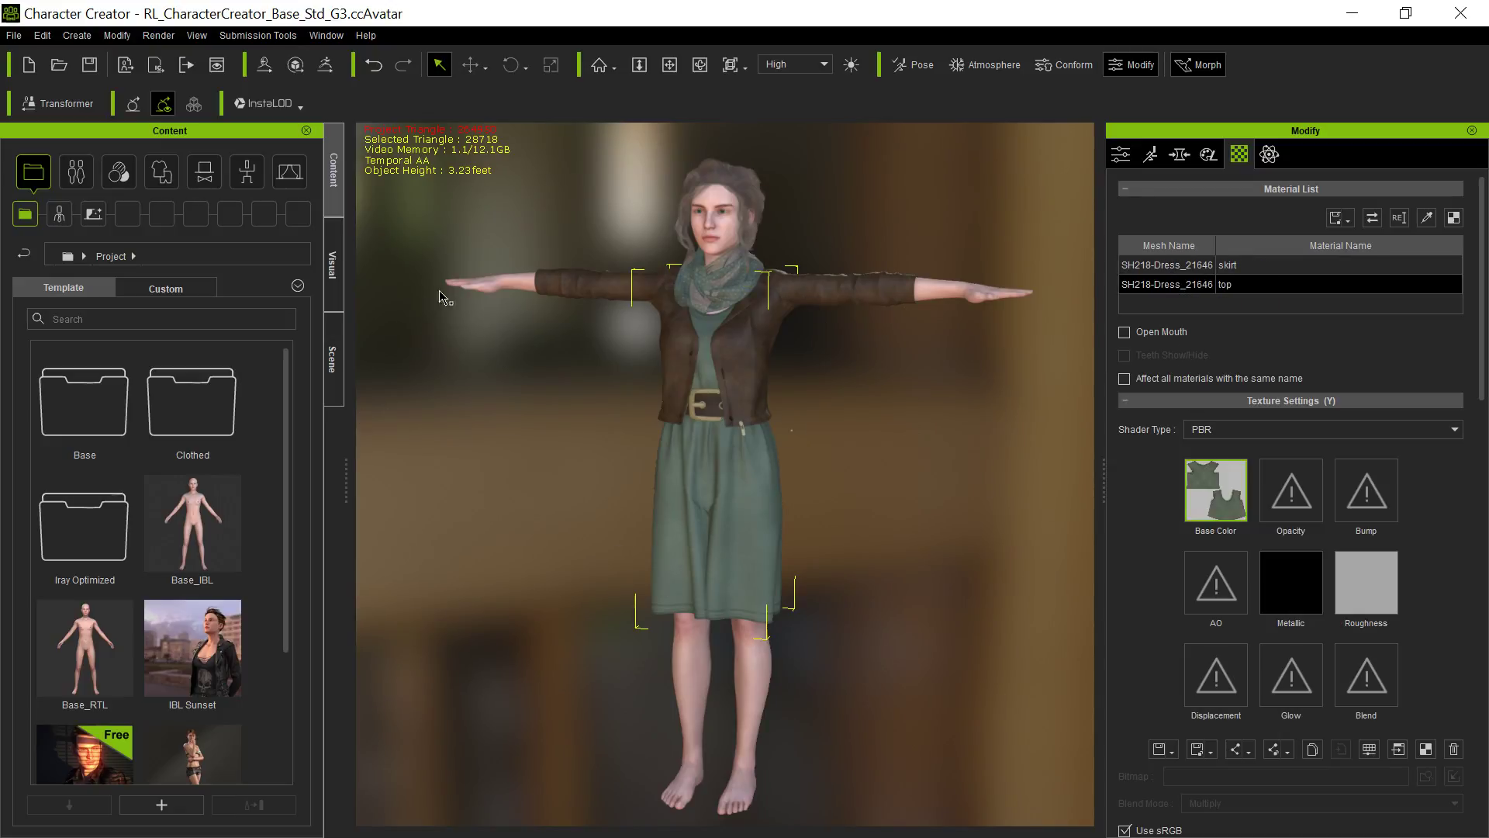
pyautogui.click(172, 176)
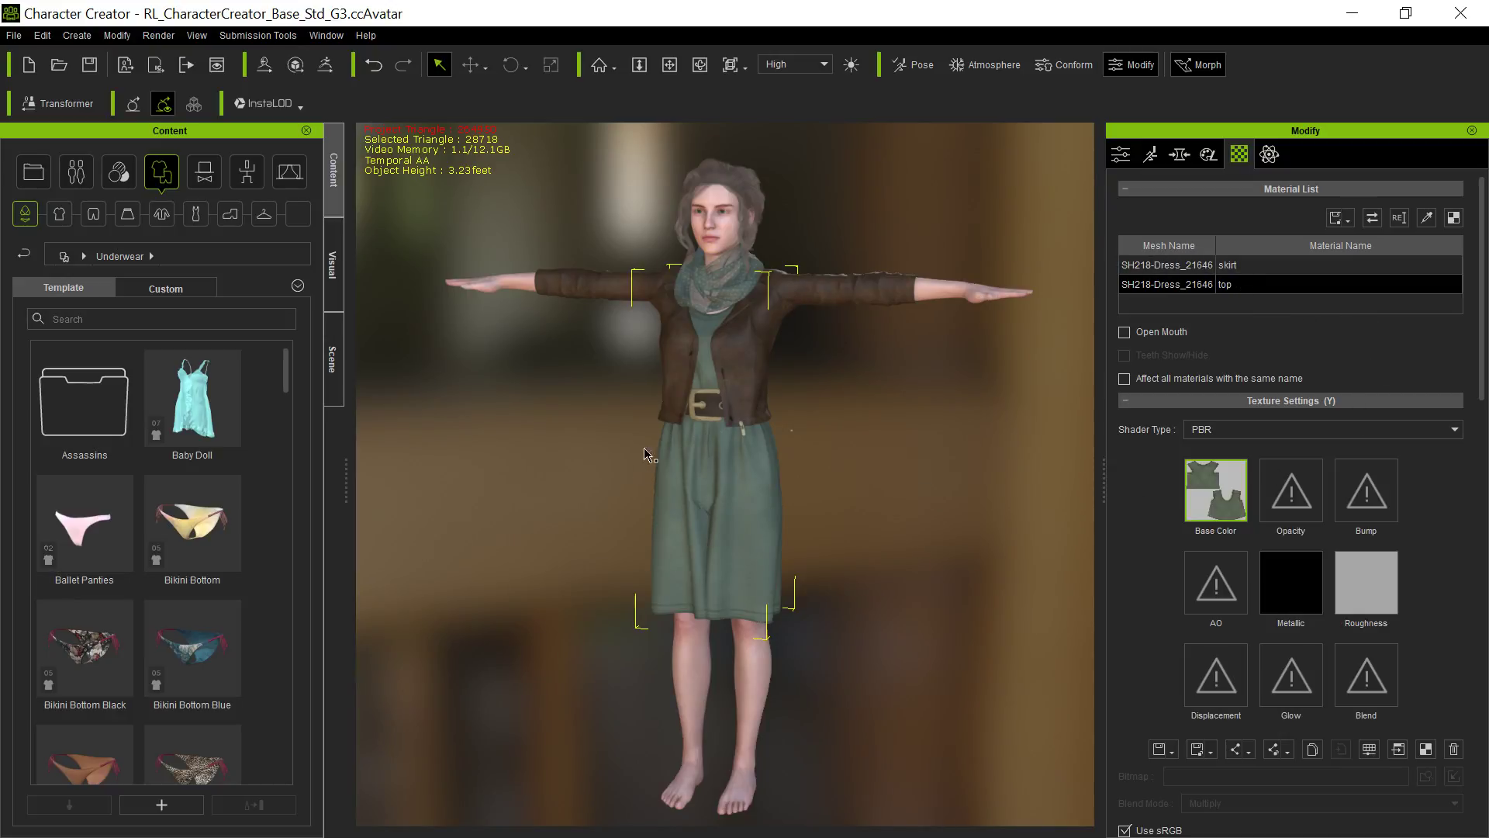
pyautogui.click(563, 292)
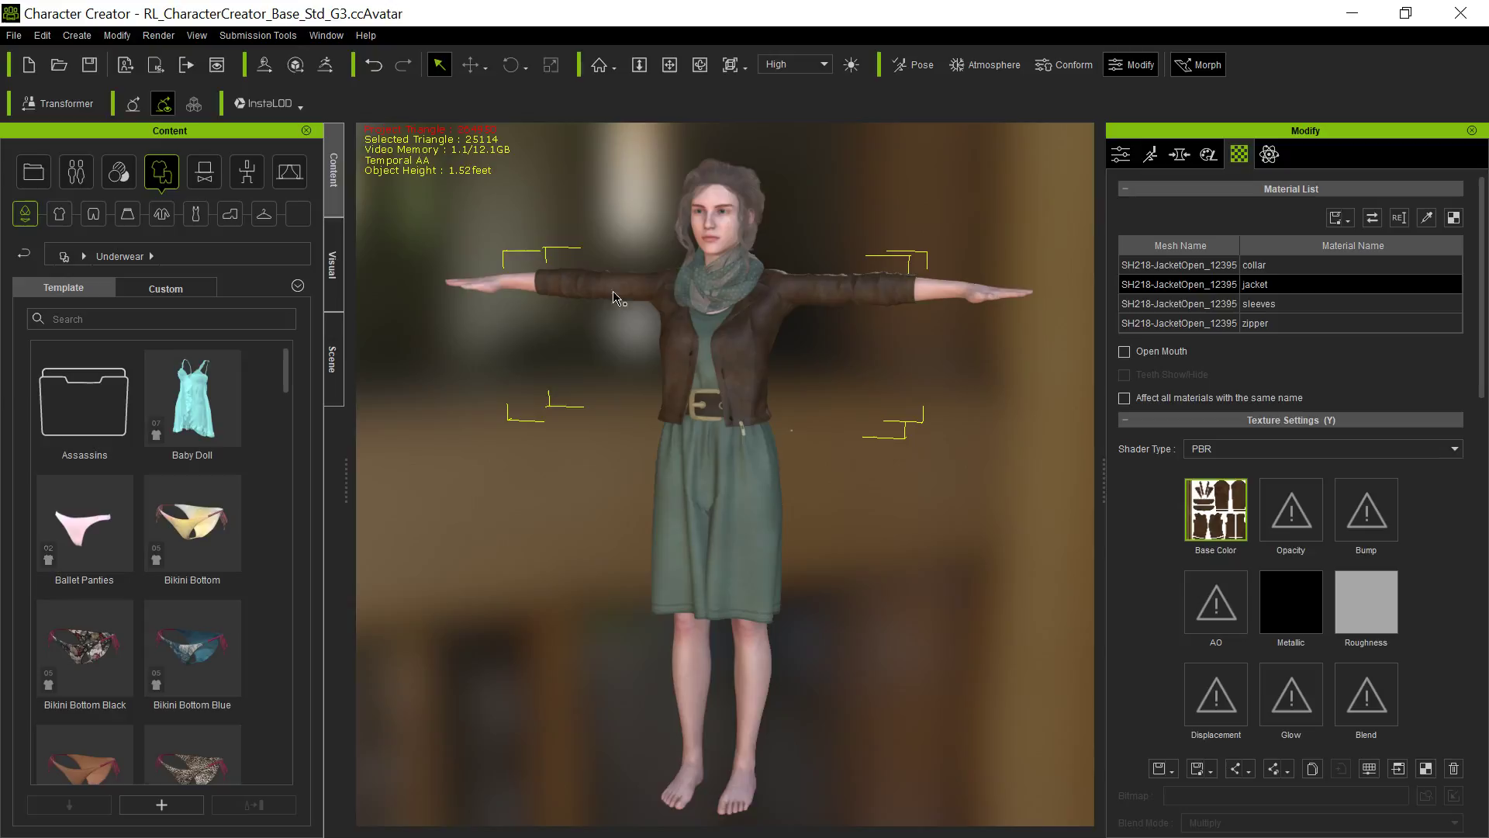
# - Add the current character to the Custom avatar library and name it Ashley
pyautogui.click(38, 184)
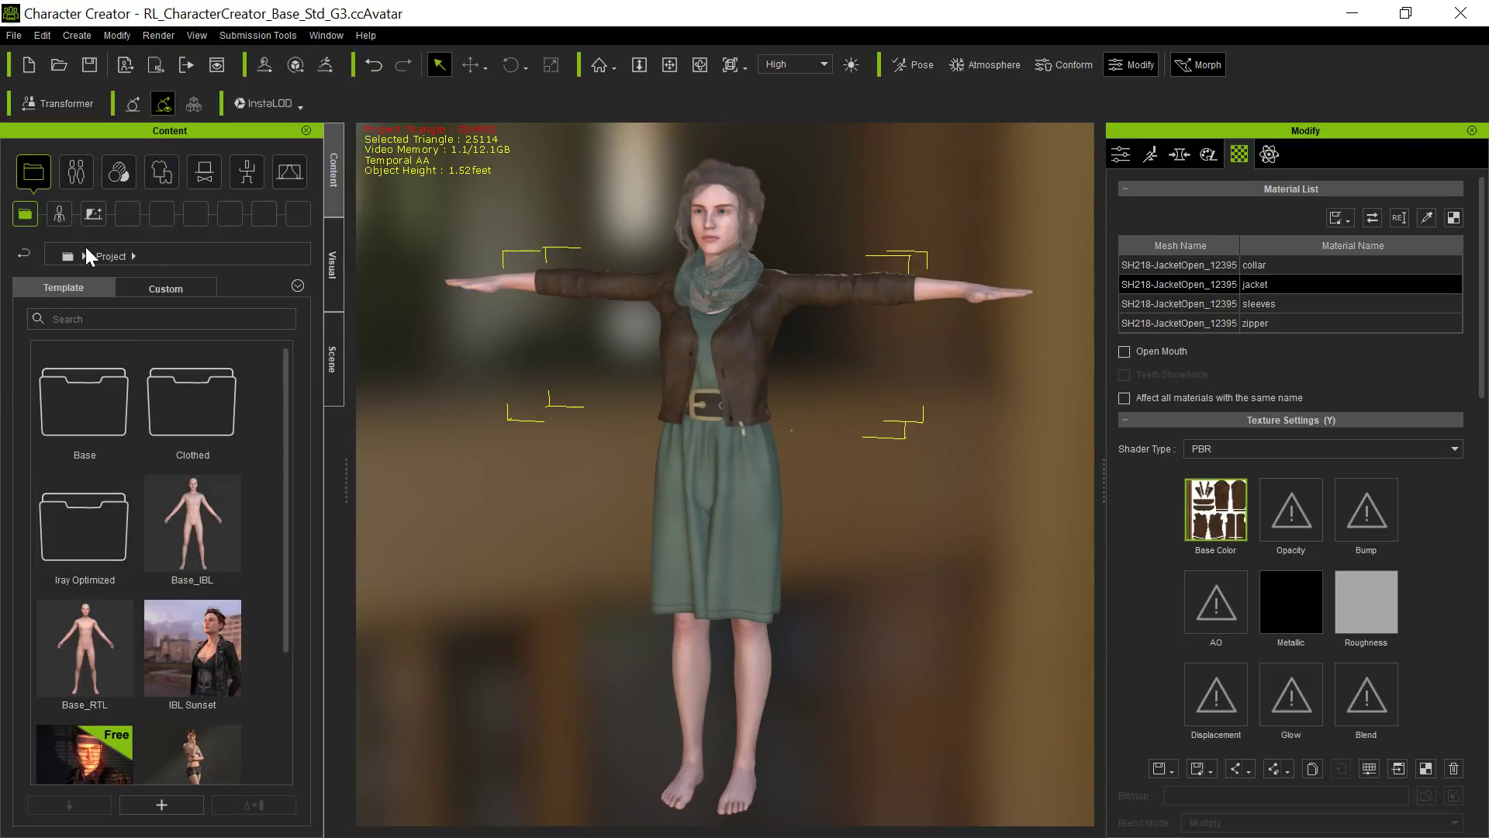
pyautogui.click(60, 217)
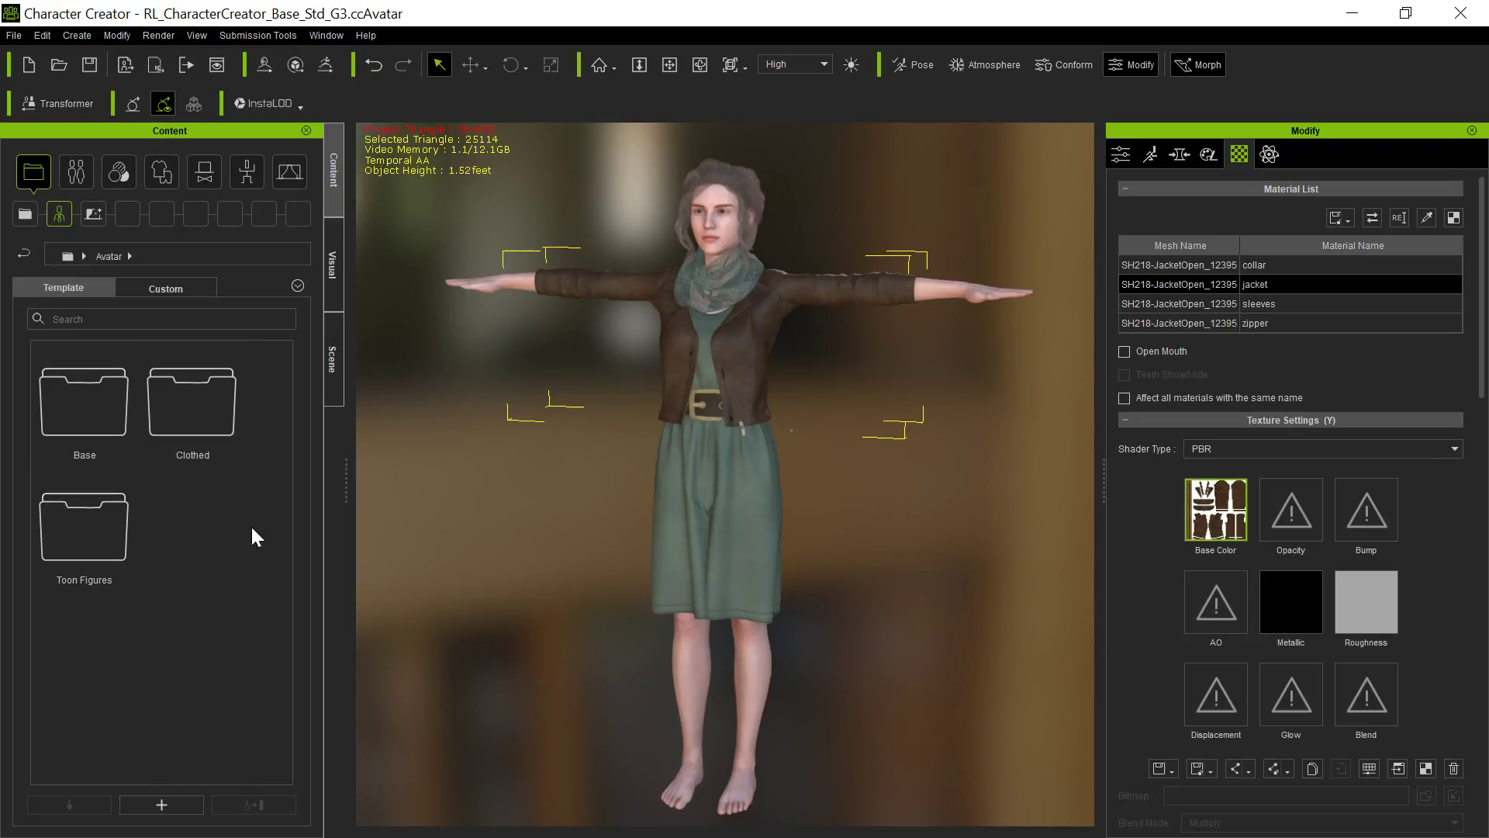
pyautogui.click(164, 808)
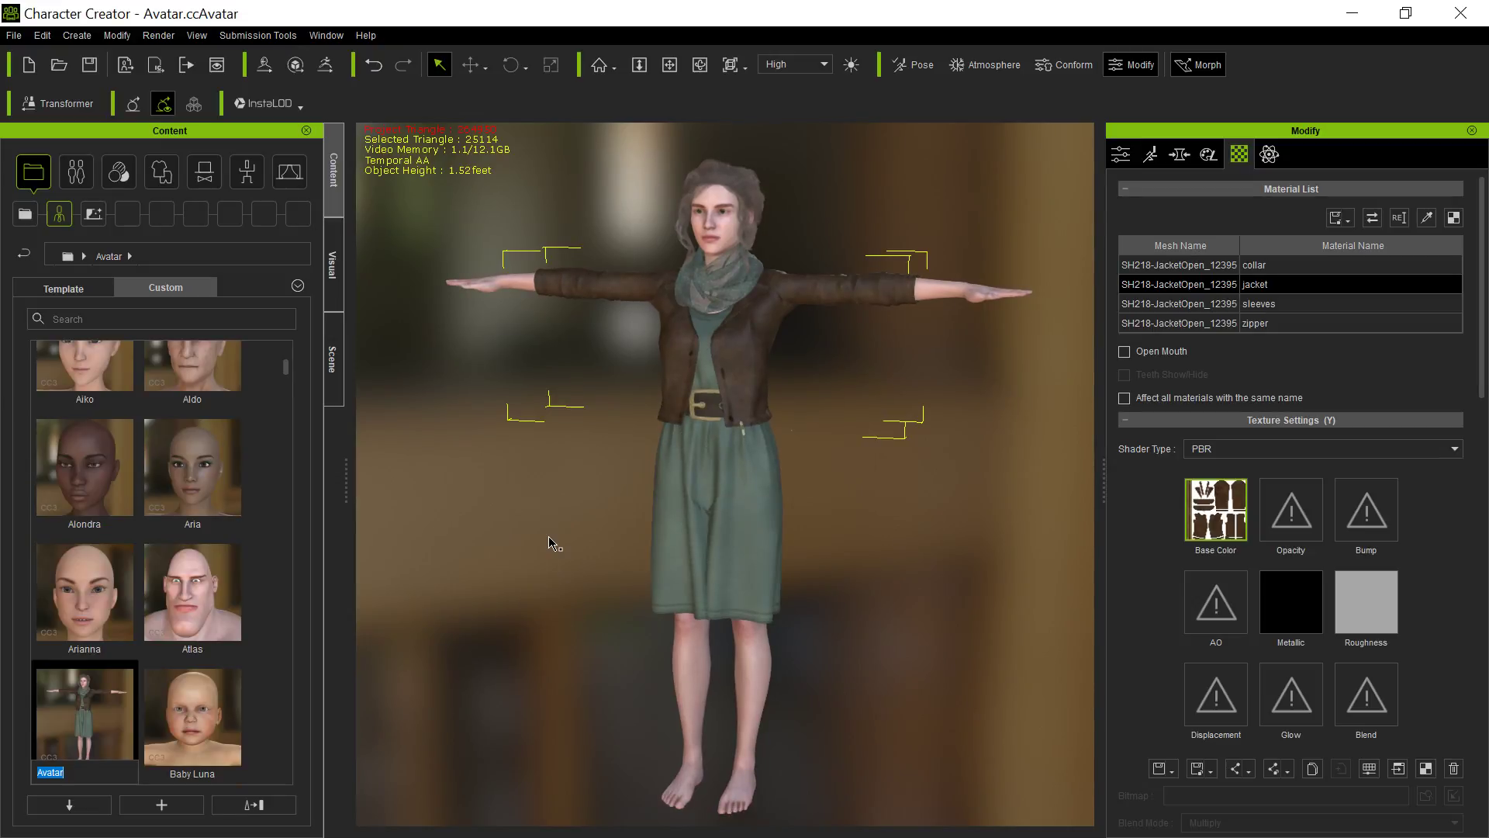
pyautogui.write('Ah')
pyautogui.press('Return')
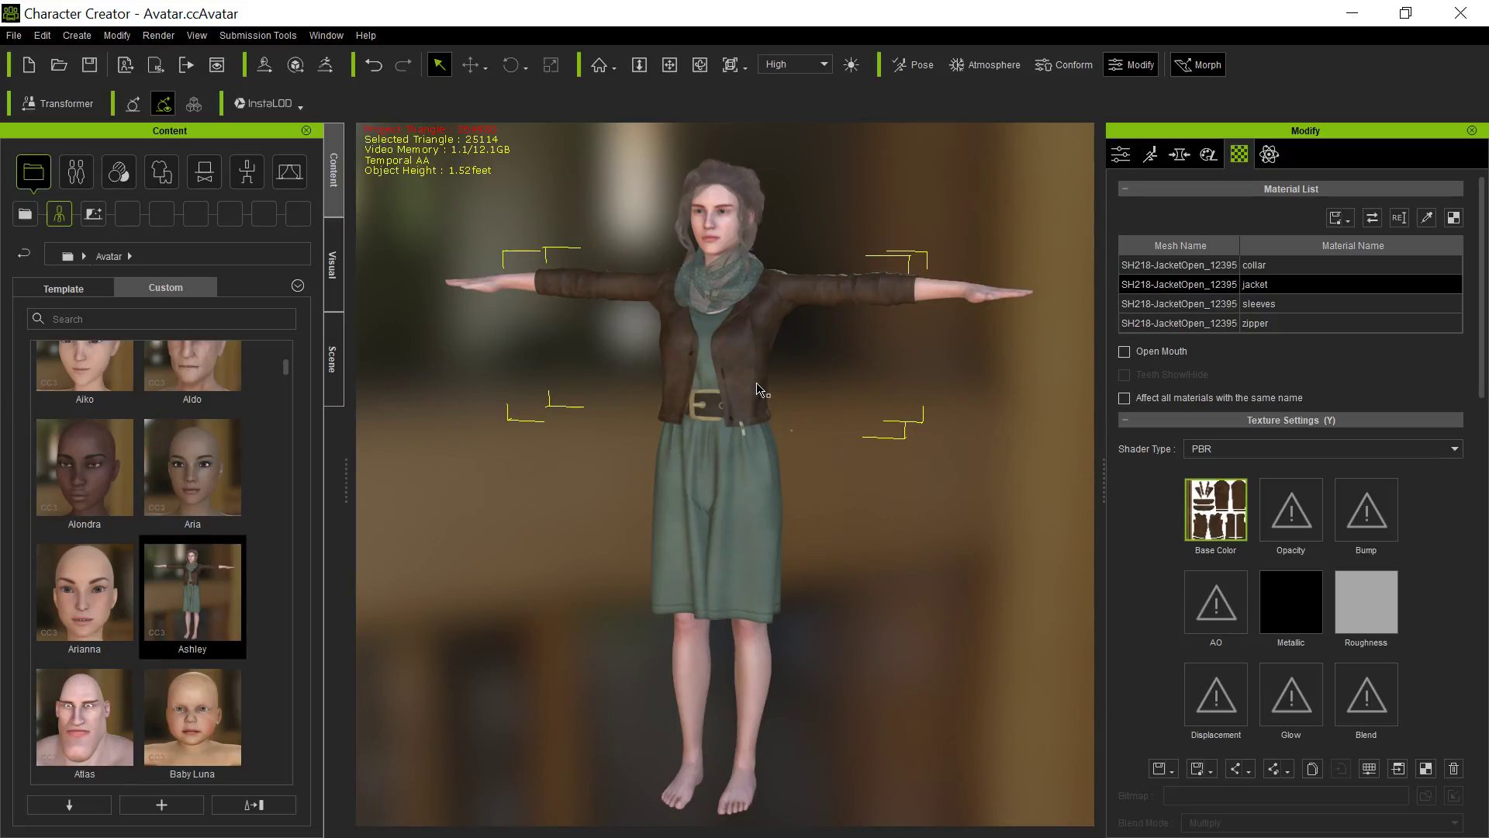
pyautogui.click(572, 169)
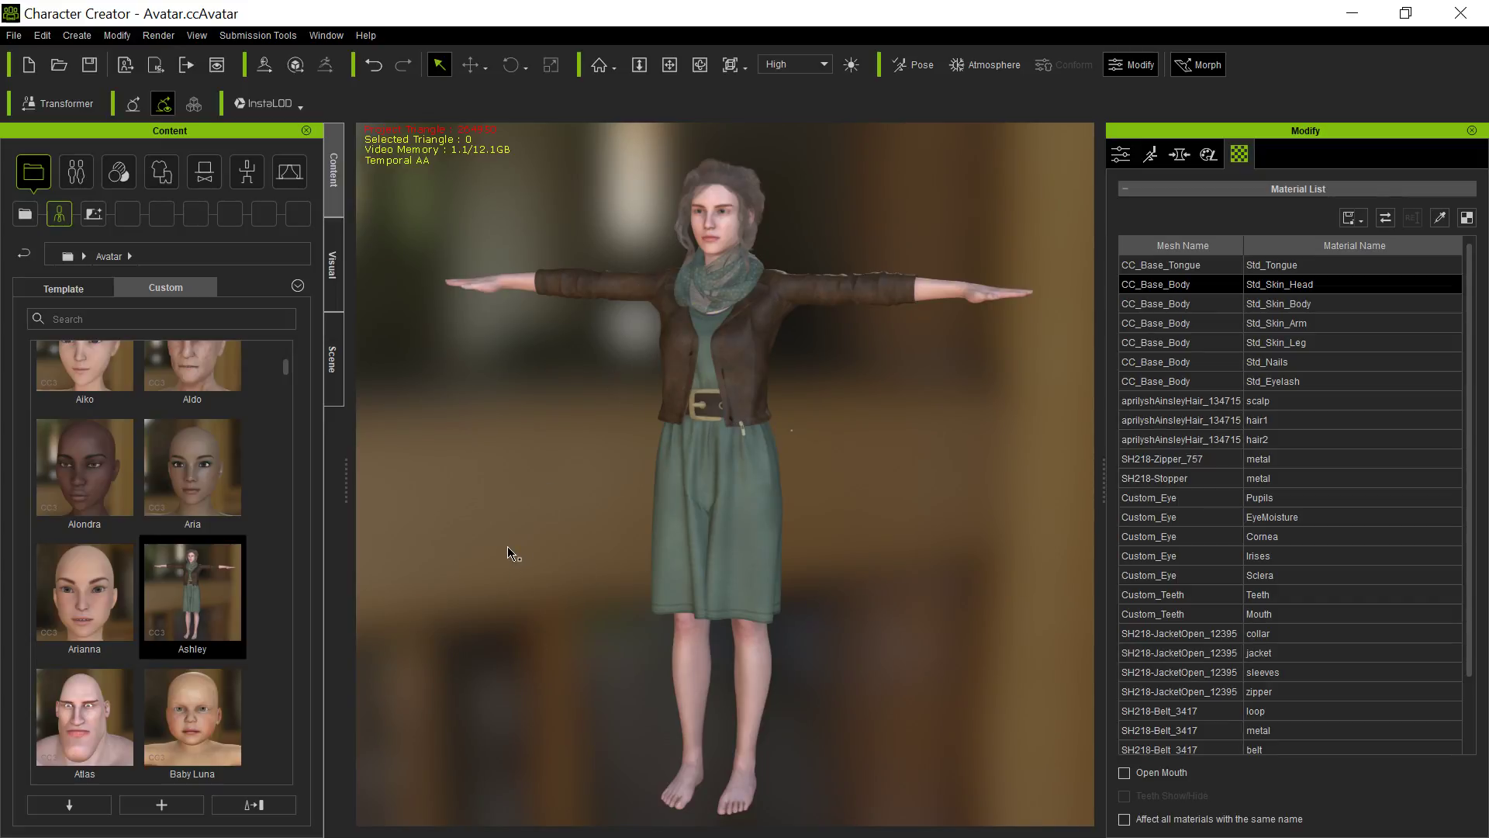
# - Load Atlas as a full avatar, then replace his costume with Ashley's saved outfit
pyautogui.doubleClick(91, 738)
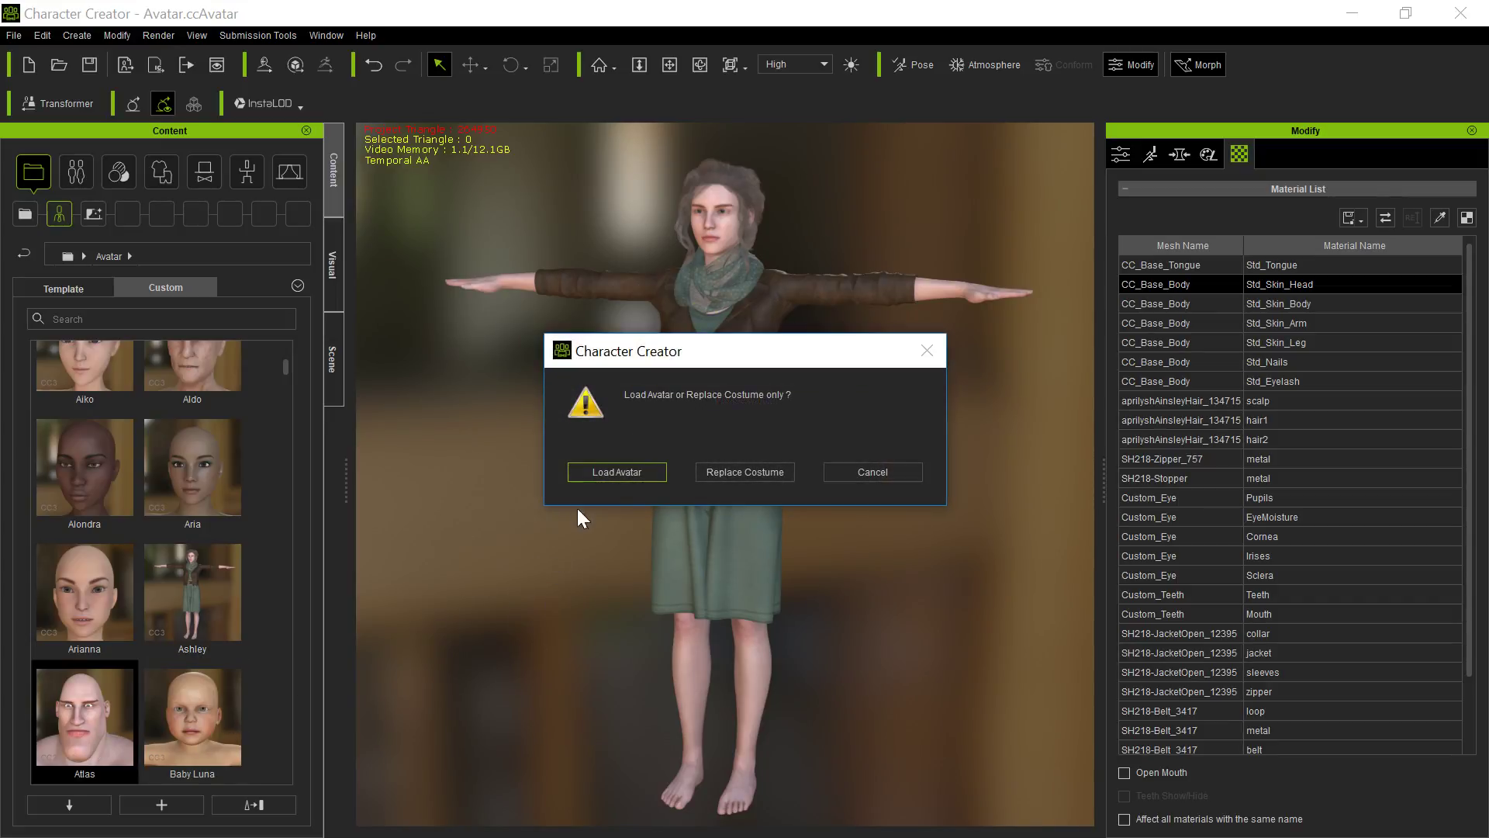
pyautogui.click(617, 475)
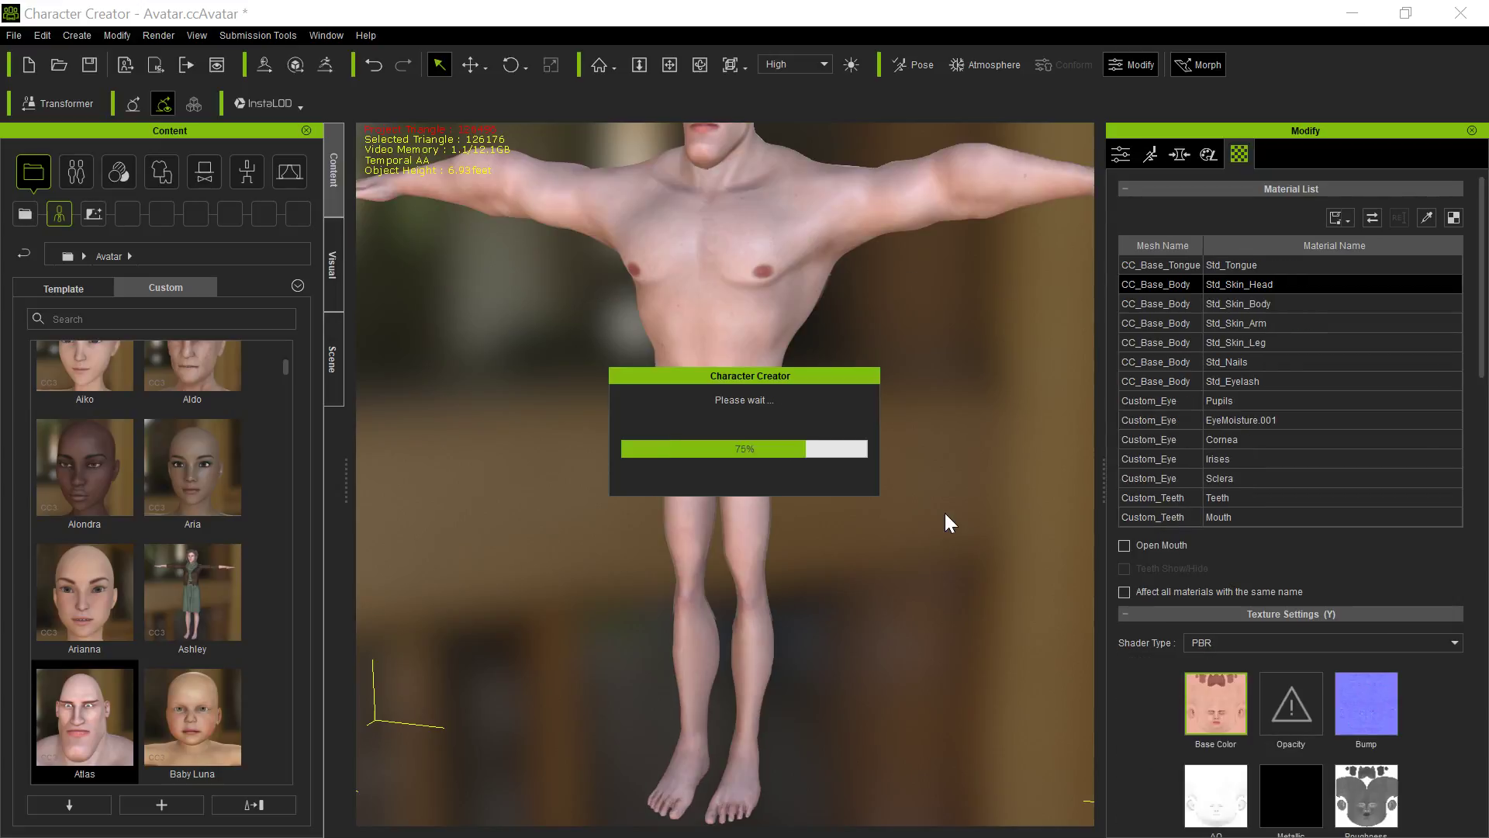
pyautogui.doubleClick(237, 605)
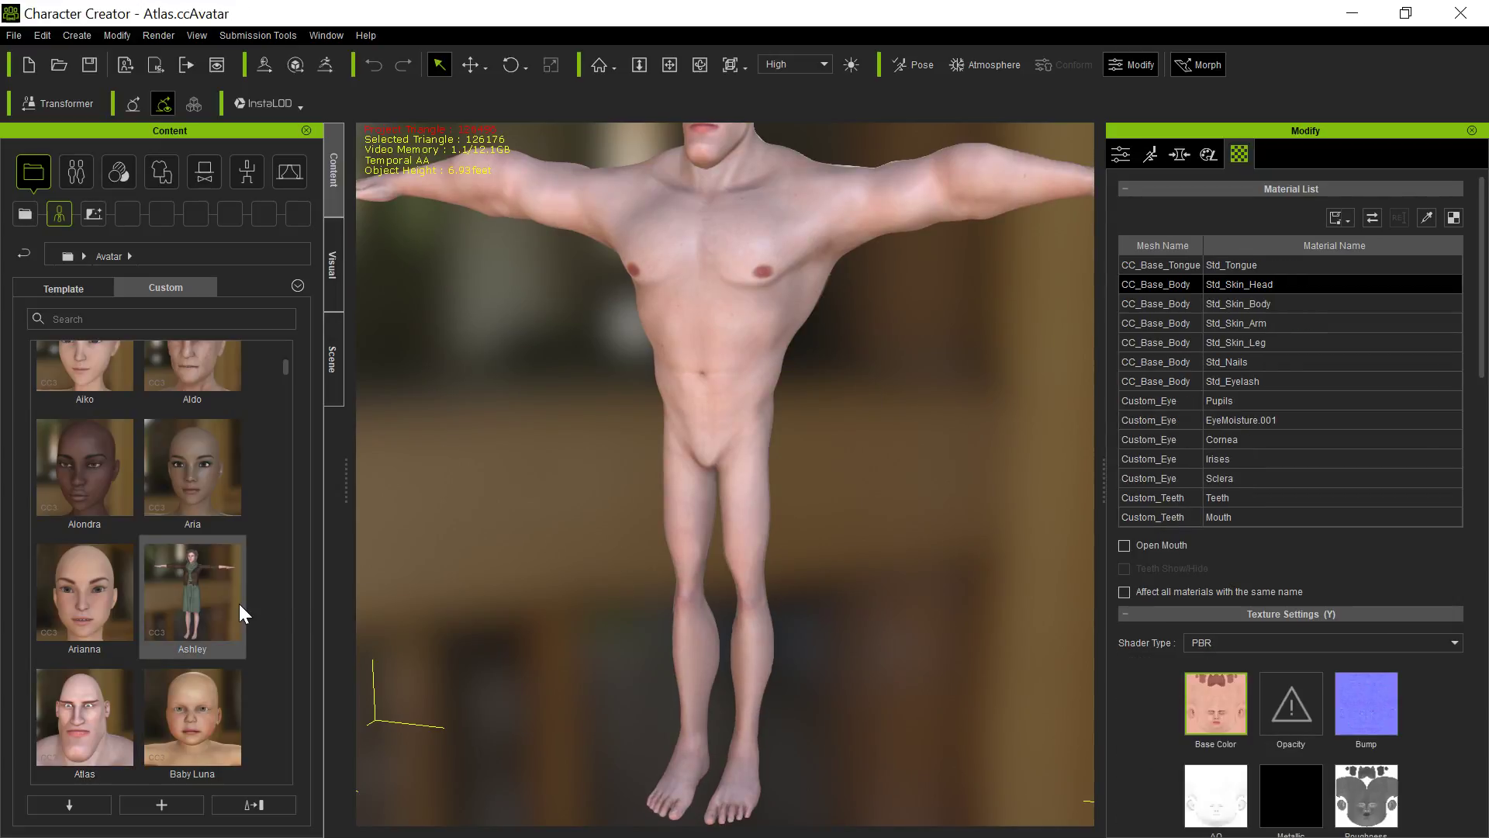
pyautogui.click(714, 474)
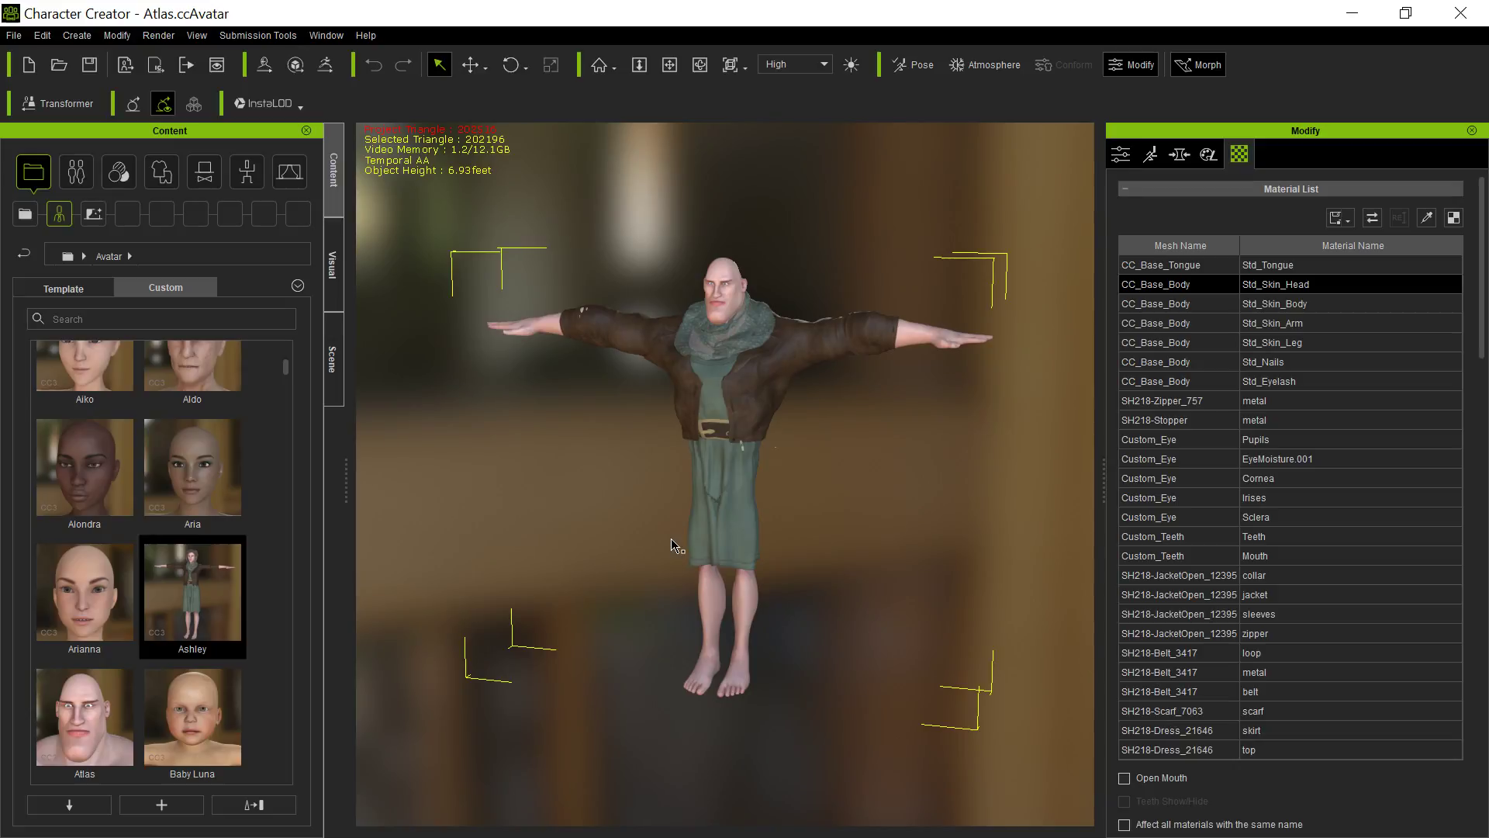
# - Select the jacket and recalculate its collision under Attributes > Conform
pyautogui.press('alt')
pyautogui.moveTo(572, 522); pyautogui.dragTo(724, 358)
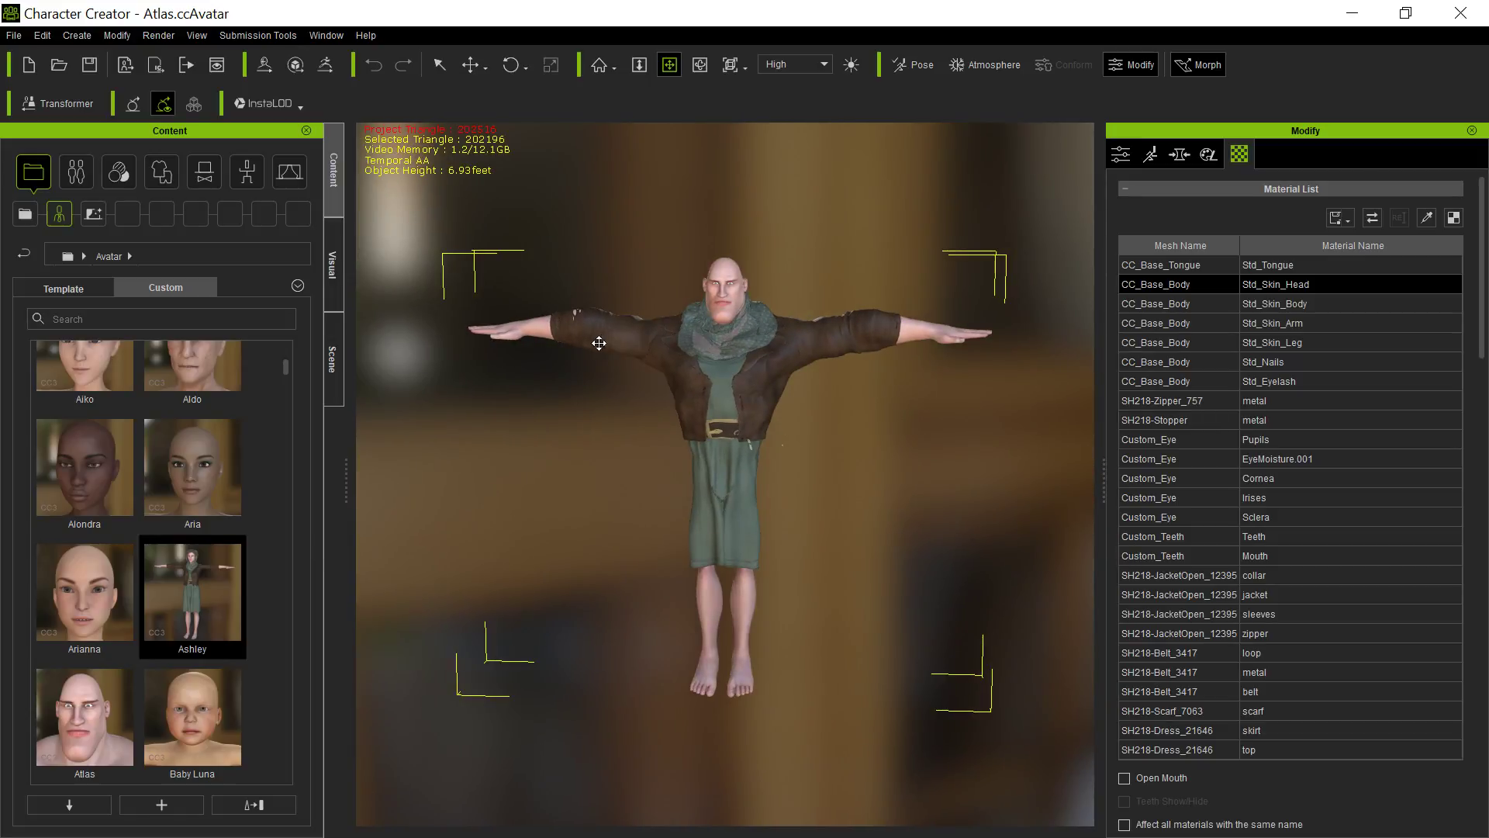
pyautogui.moveTo(598, 343); pyautogui.dragTo(604, 406)
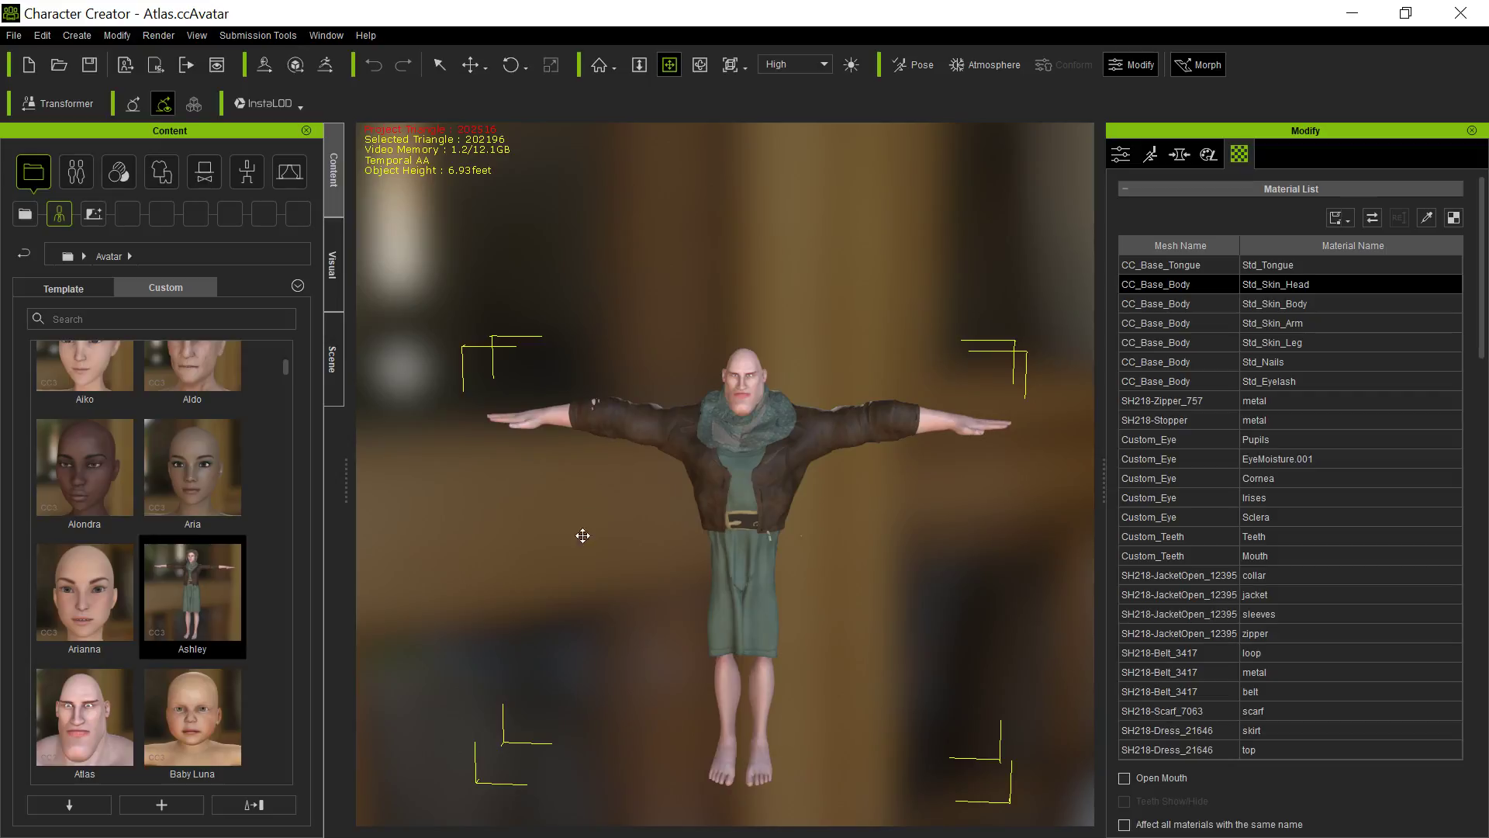
pyautogui.press('q')
pyautogui.click(612, 428)
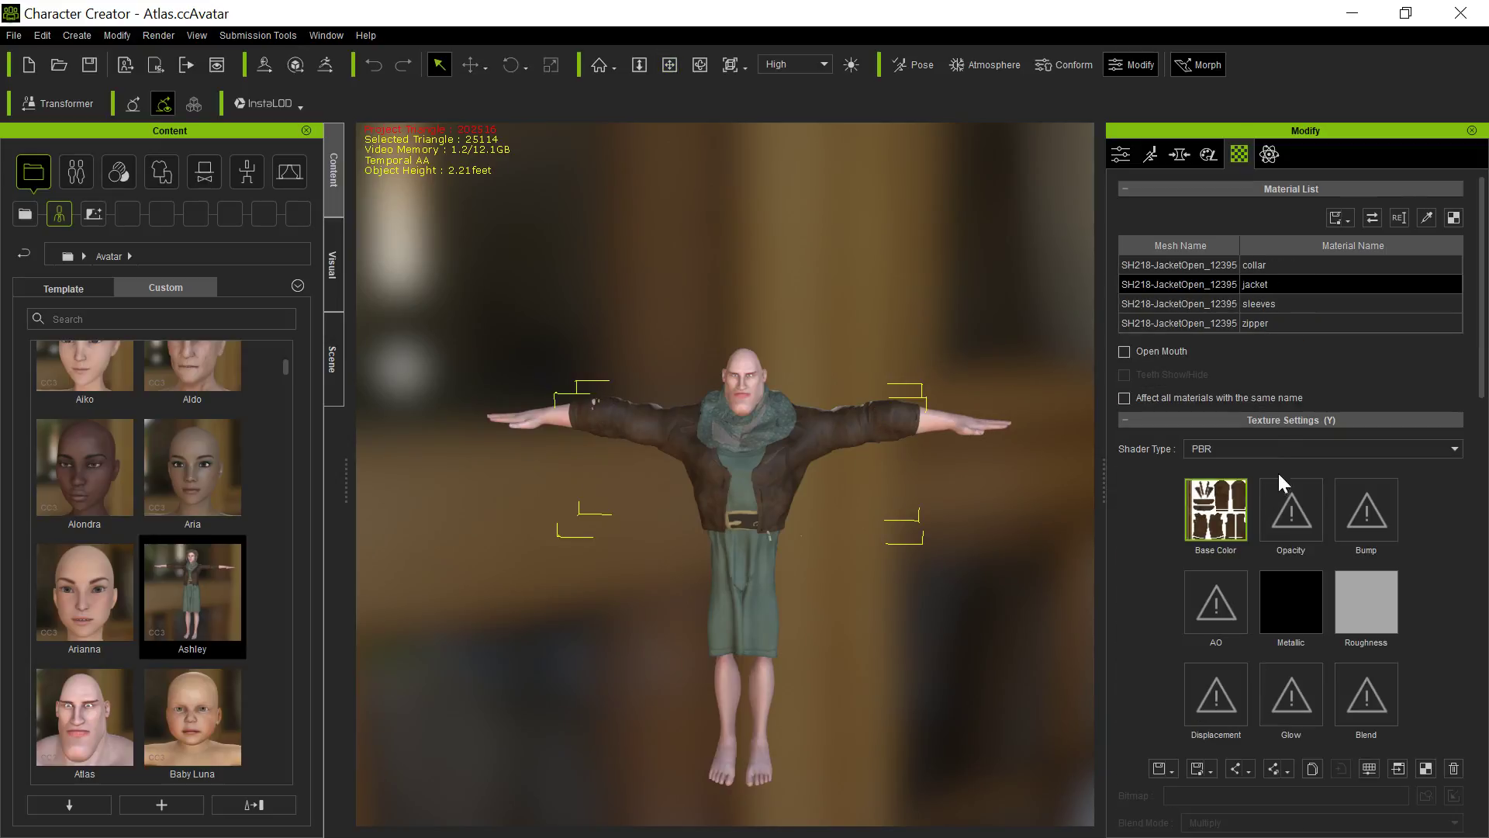
pyautogui.click(1122, 159)
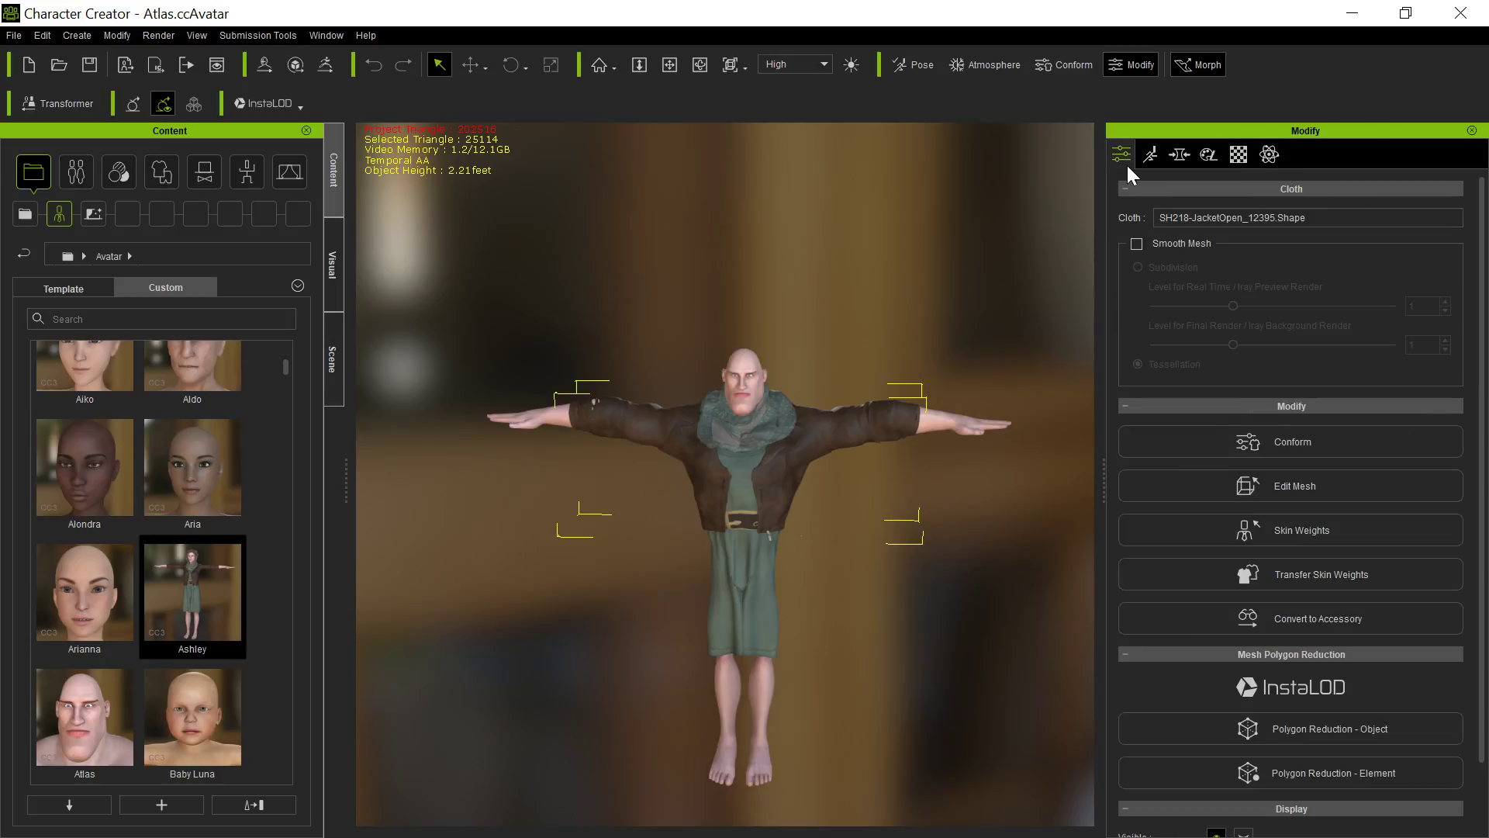
pyautogui.click(1292, 438)
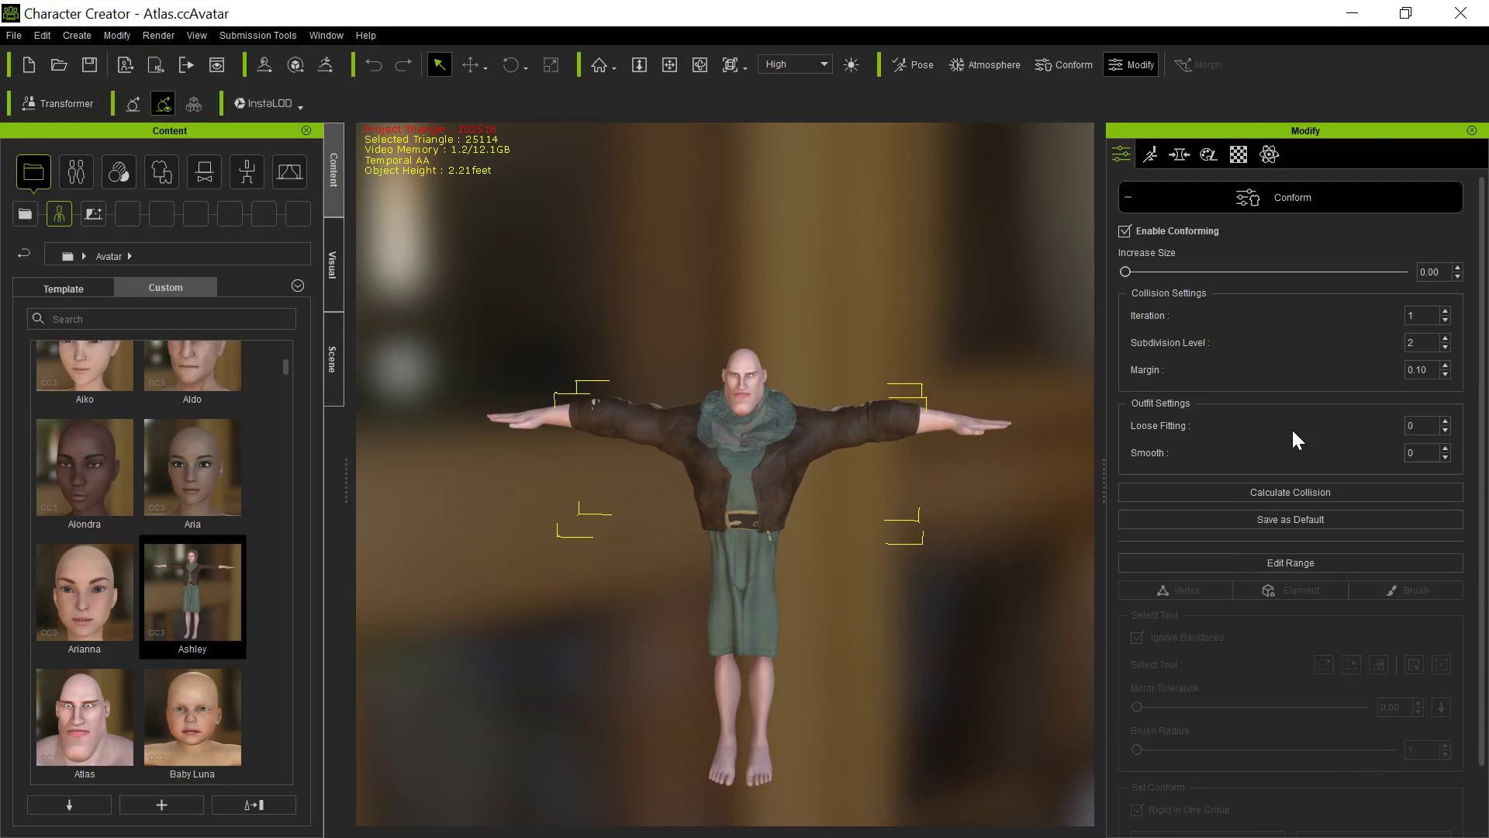
pyautogui.click(1303, 492)
# - Browse the Clothing, Skin, Accessory and Motion libraries, then show Avatar > Hair
pyautogui.click(161, 177)
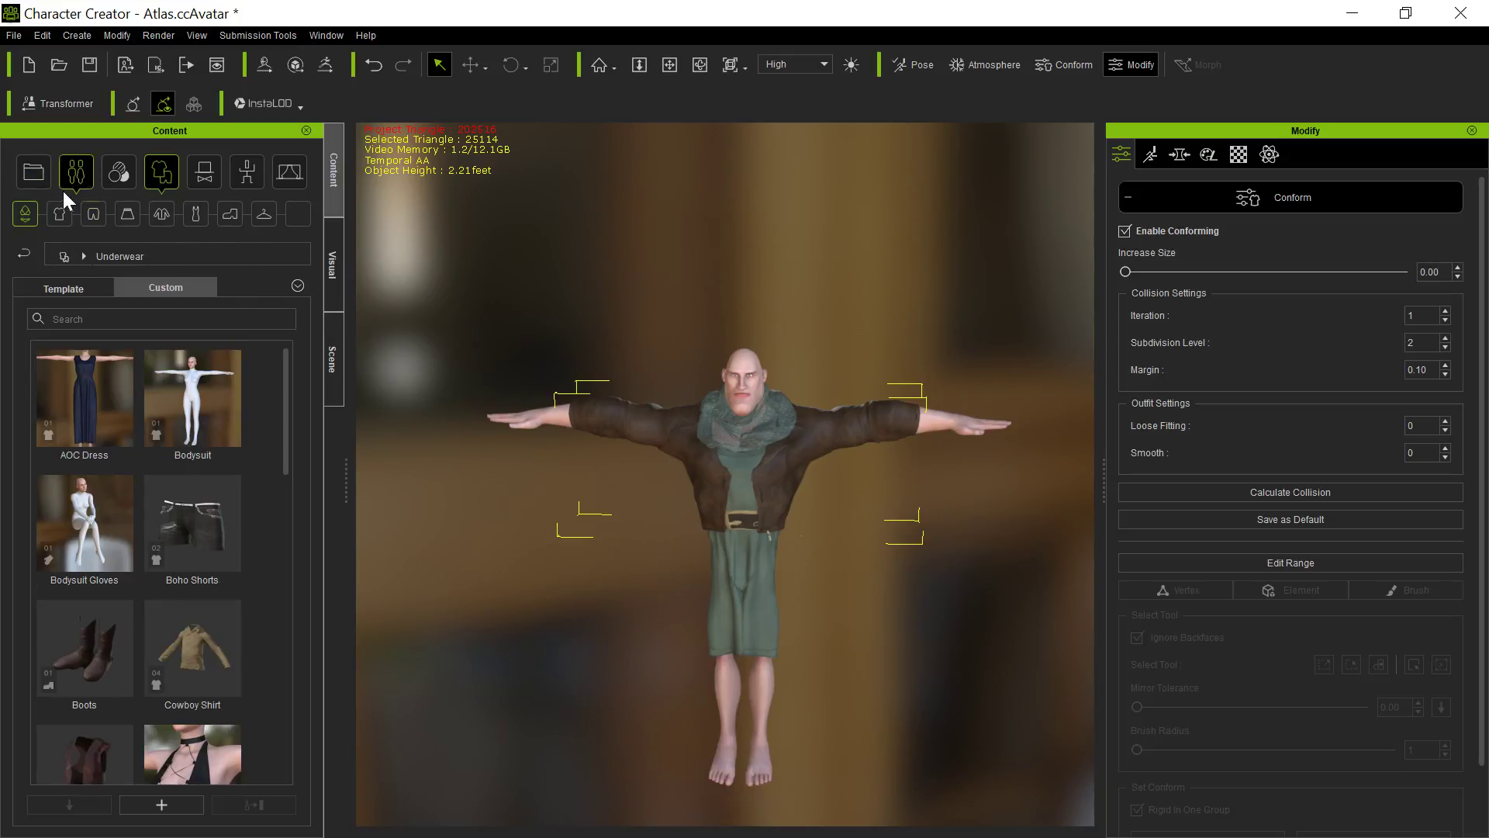
pyautogui.click(118, 175)
pyautogui.click(203, 172)
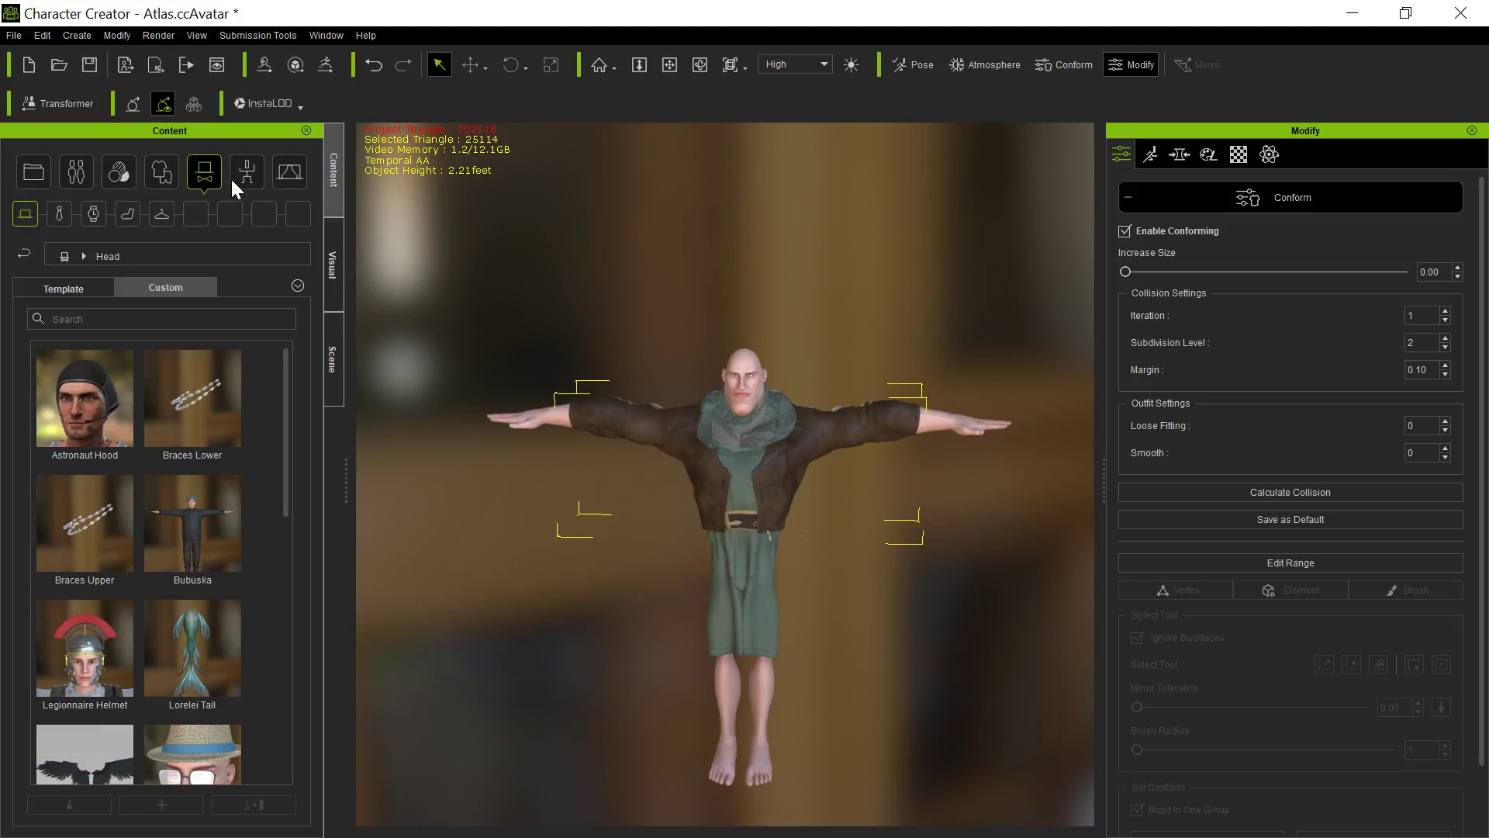
pyautogui.click(235, 174)
pyautogui.click(58, 175)
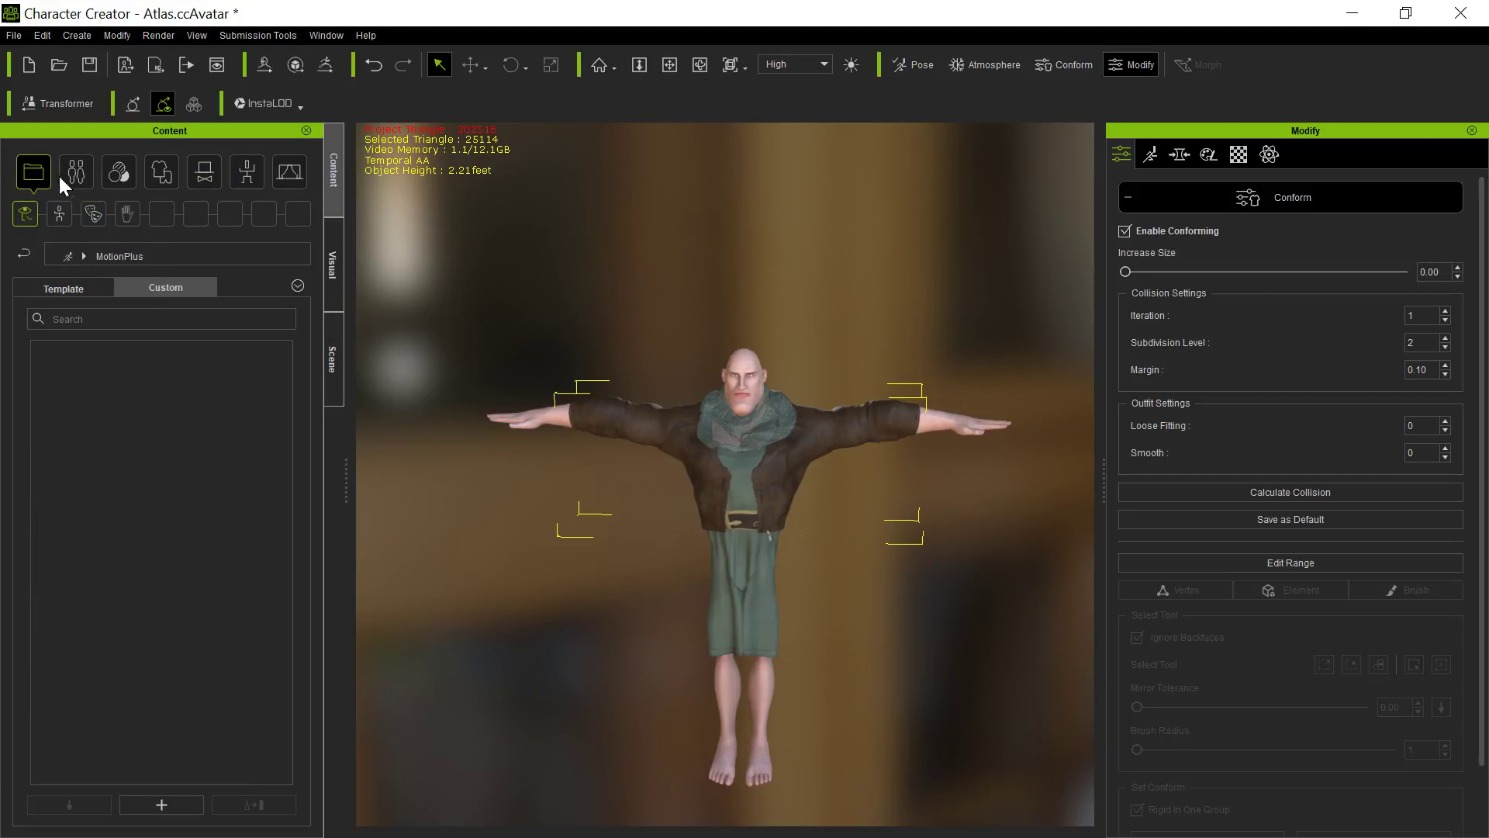
pyautogui.click(76, 175)
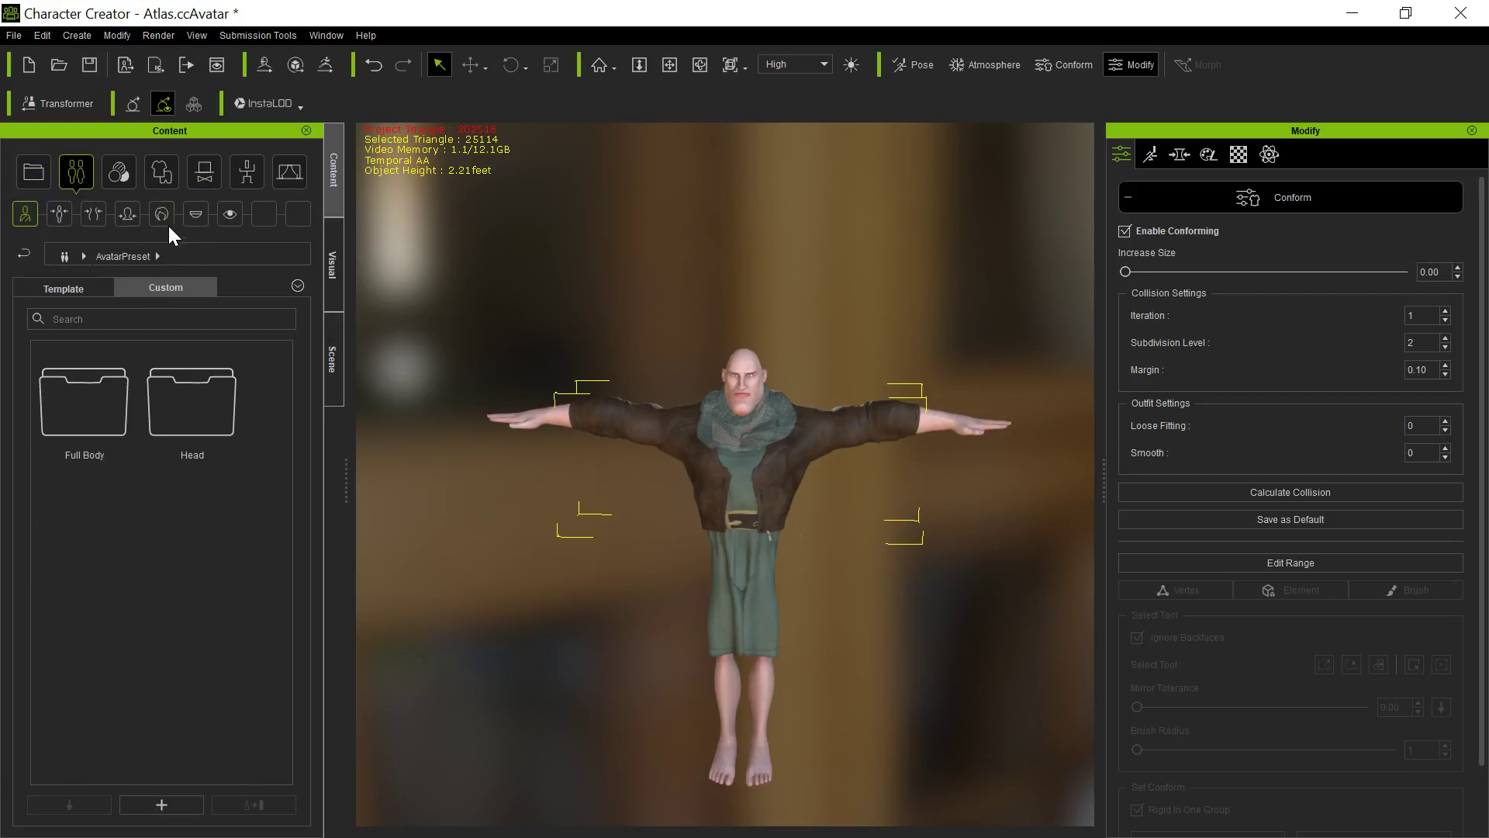
pyautogui.click(166, 221)
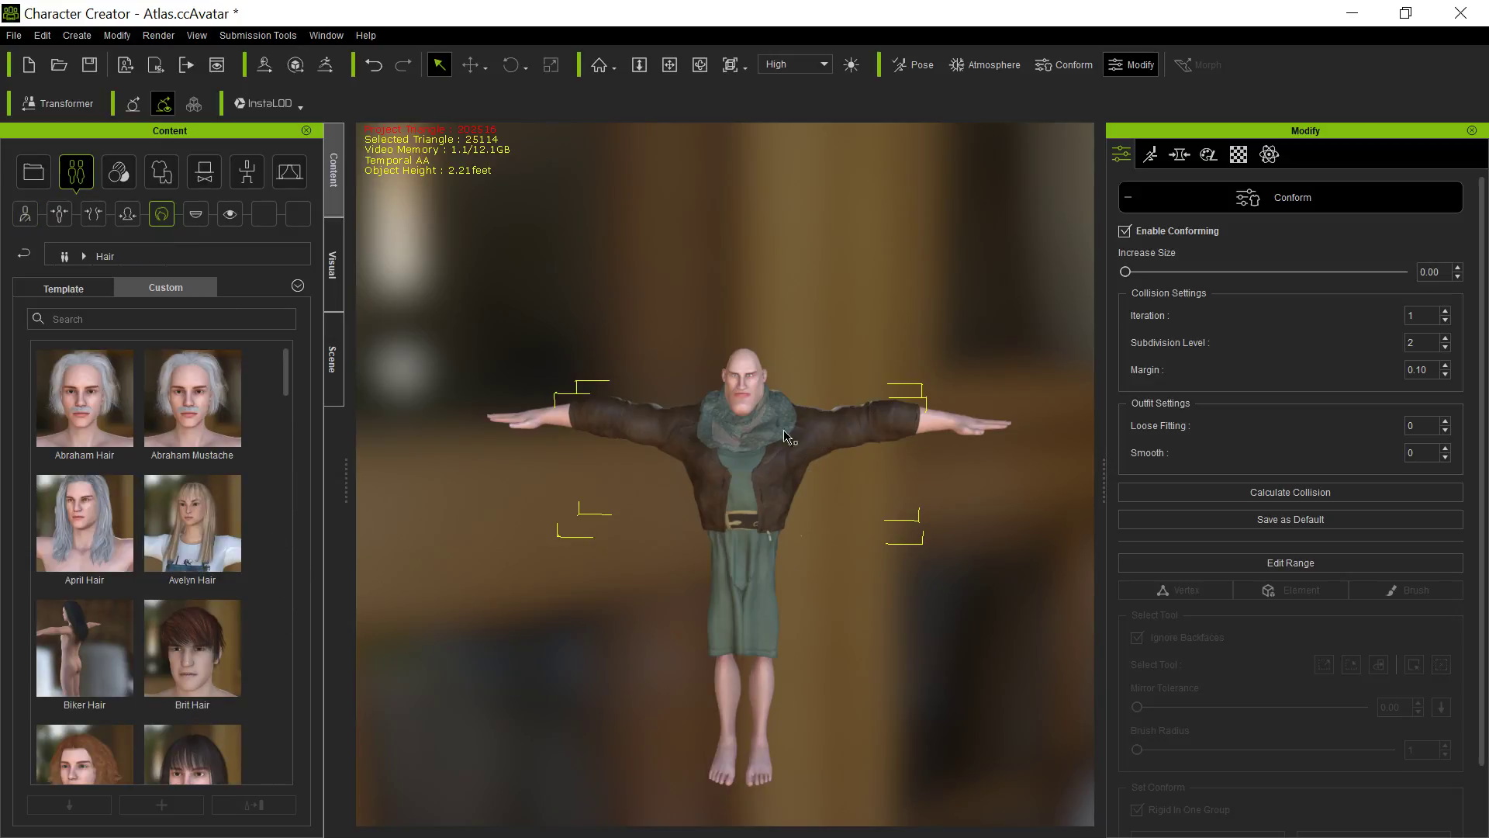
# - Apply Brit Hair to Atlas and zoom in to inspect his head
pyautogui.doubleClick(190, 626)
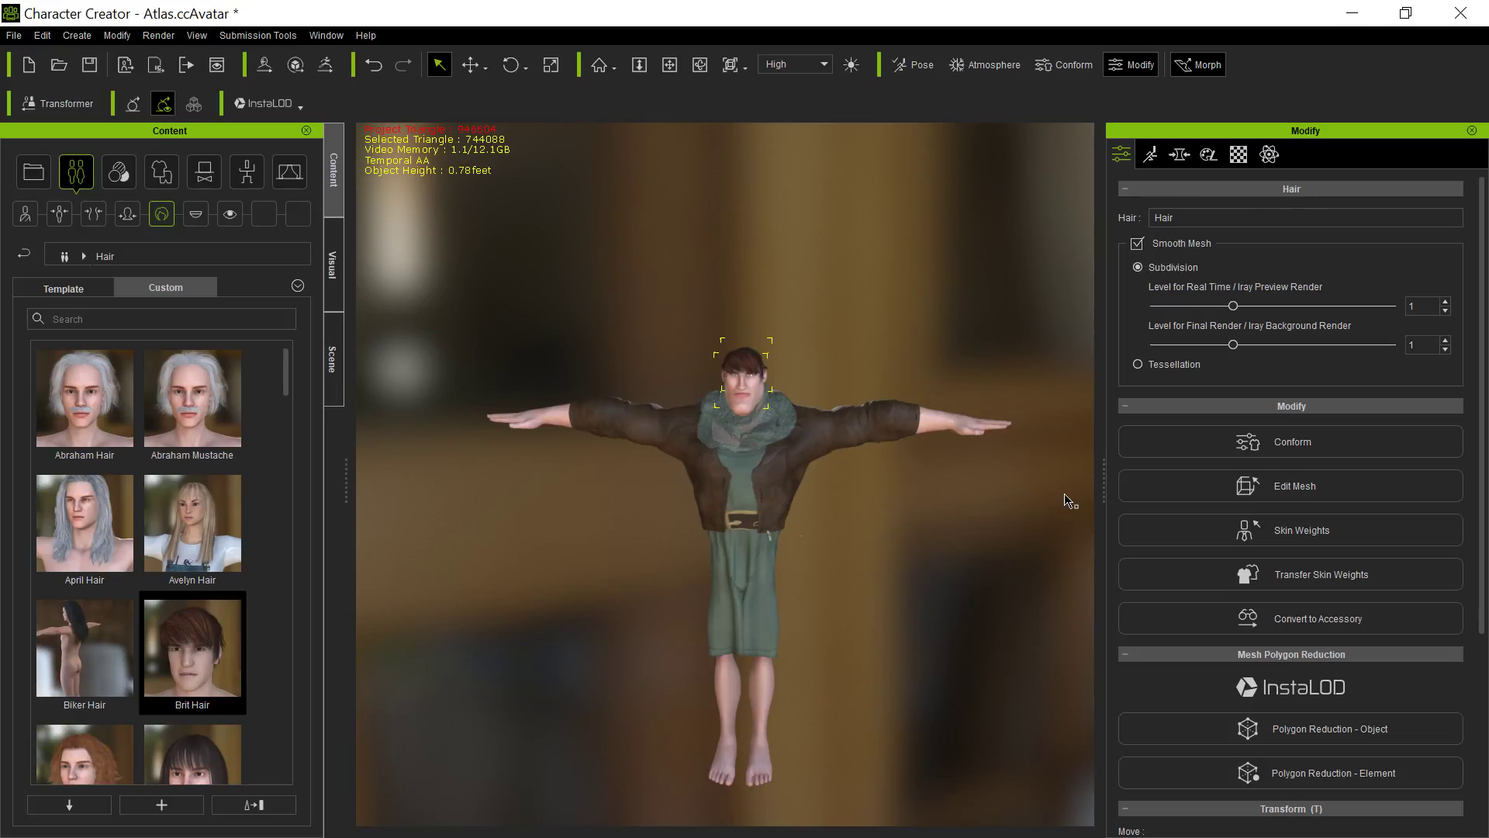
pyautogui.scroll(3, 857, 368)
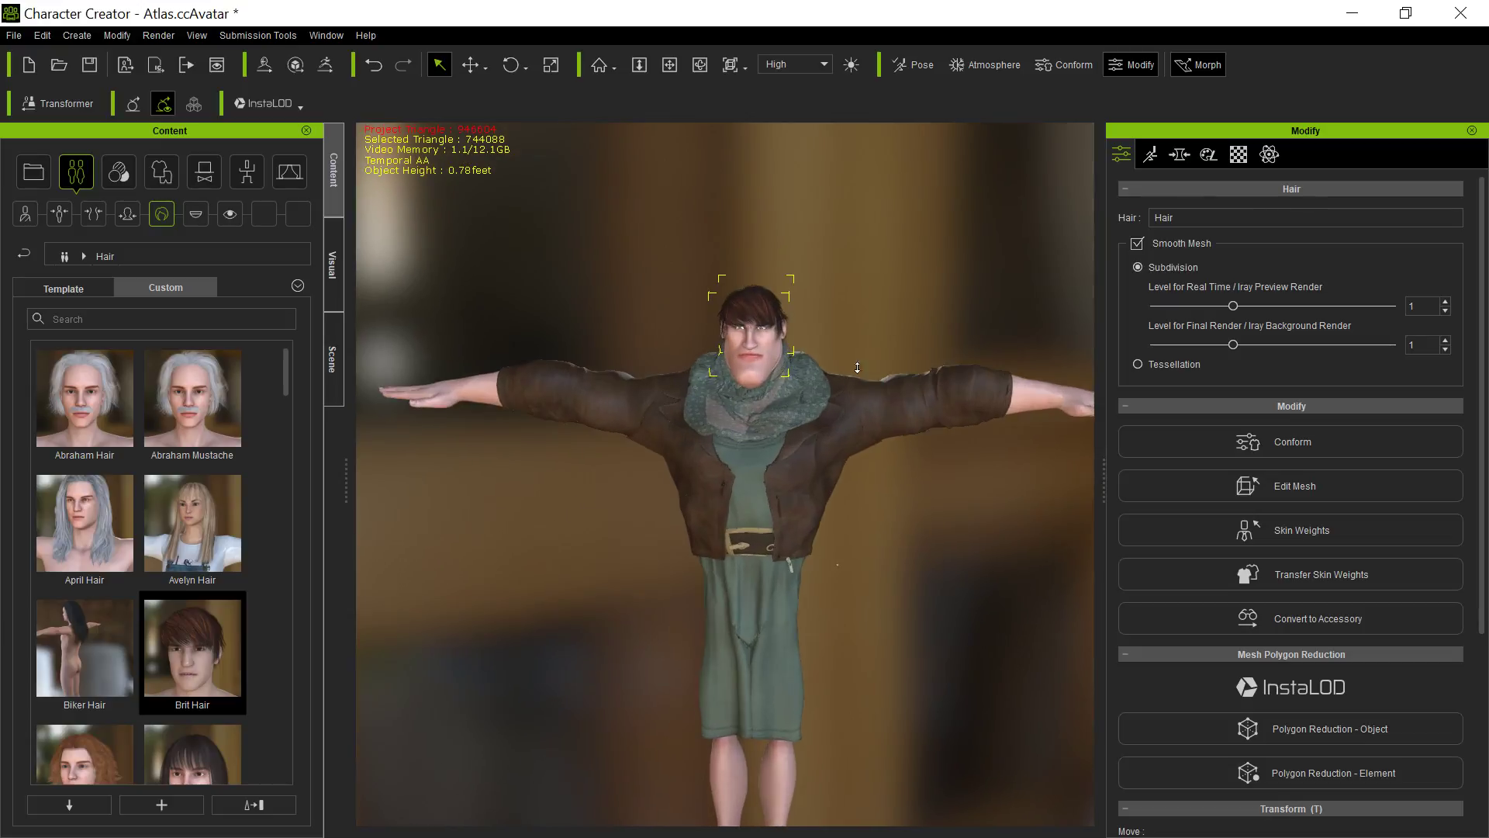
pyautogui.scroll(3, 857, 368)
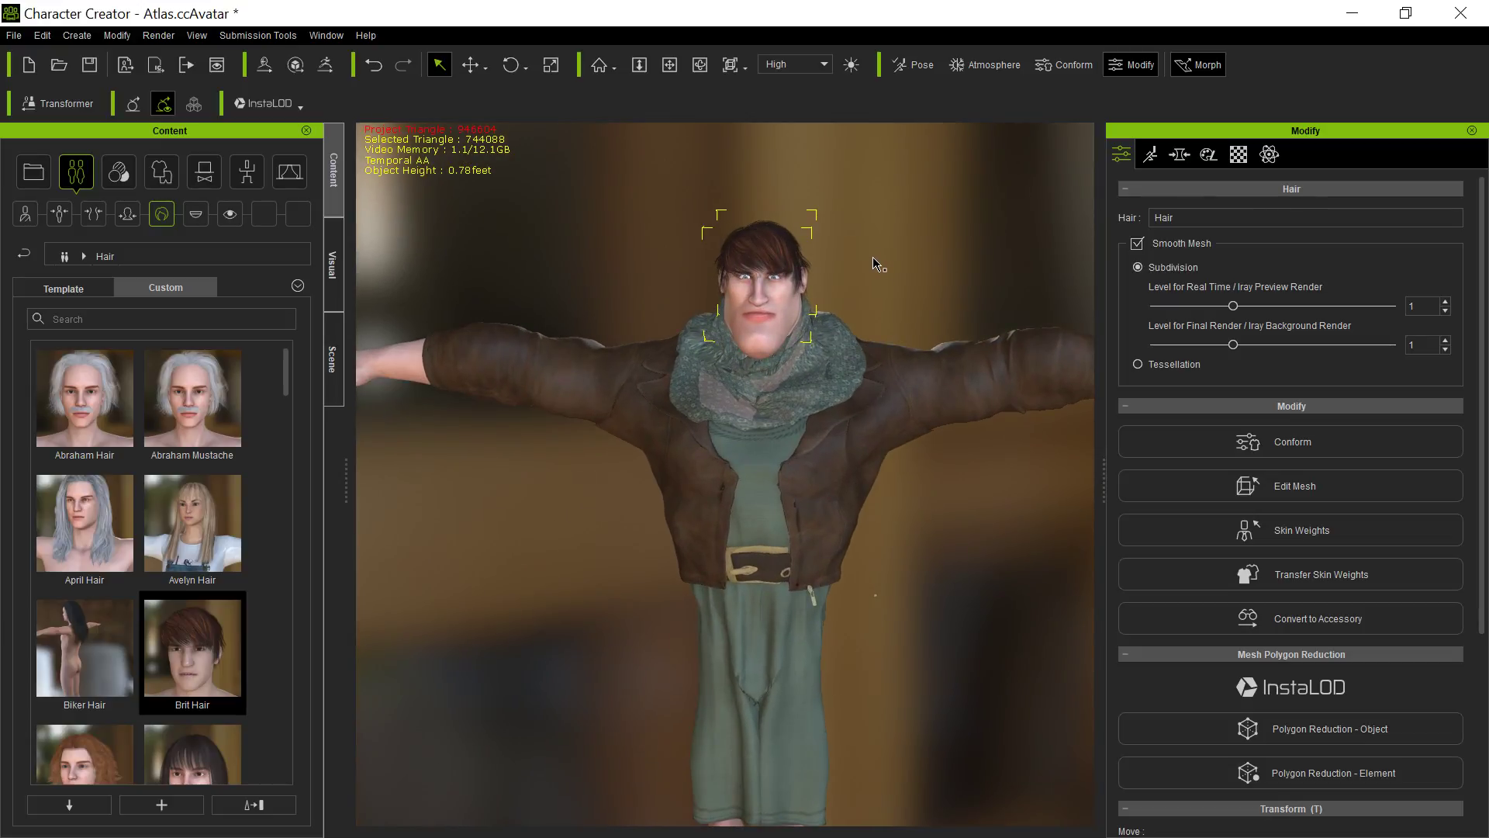
pyautogui.press('p')
pyautogui.moveTo(859, 236); pyautogui.dragTo(842, 233)
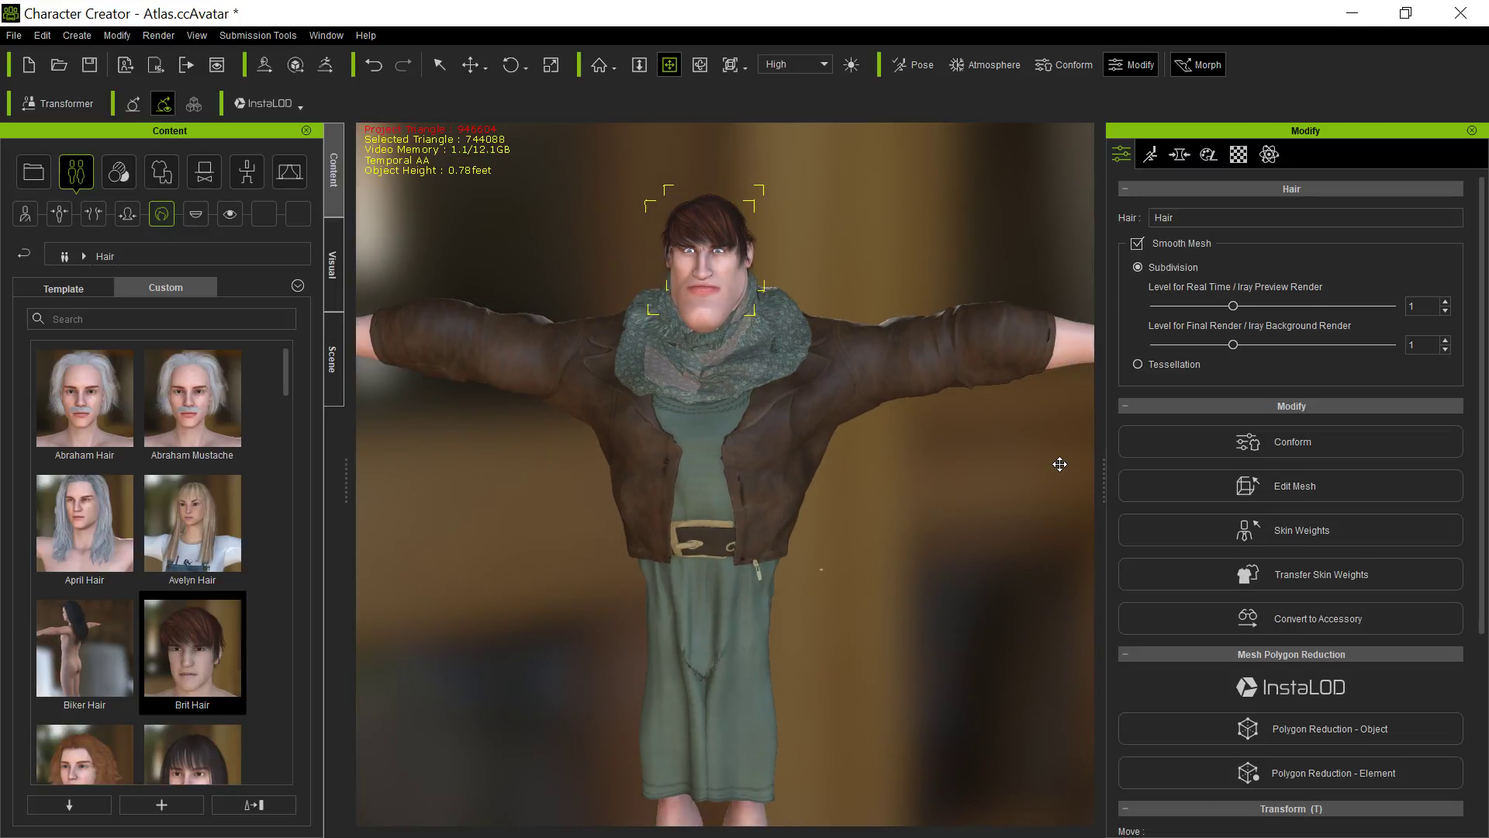
pyautogui.moveTo(1059, 464); pyautogui.dragTo(934, 538, button='right')
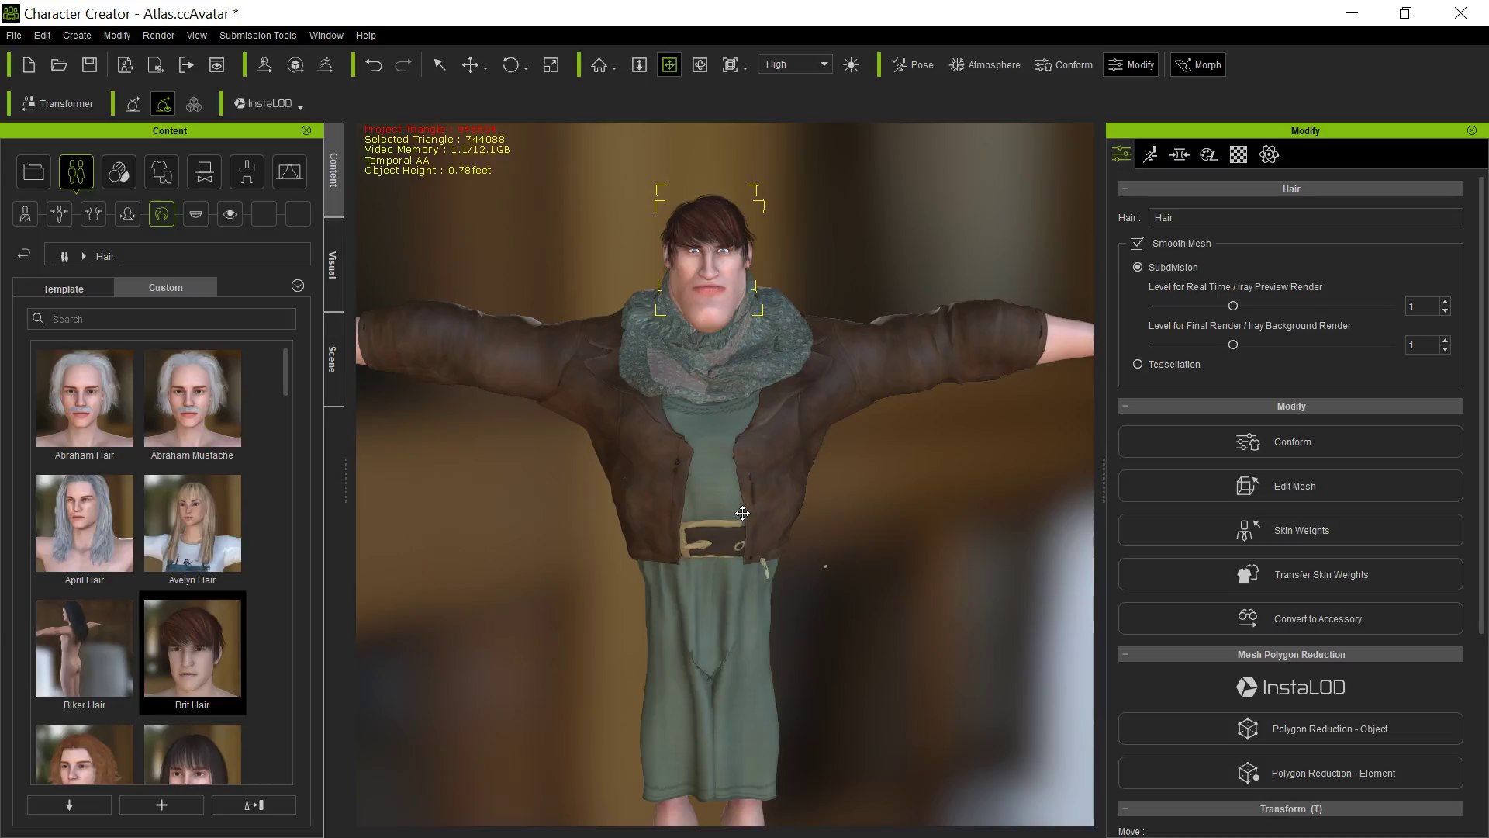